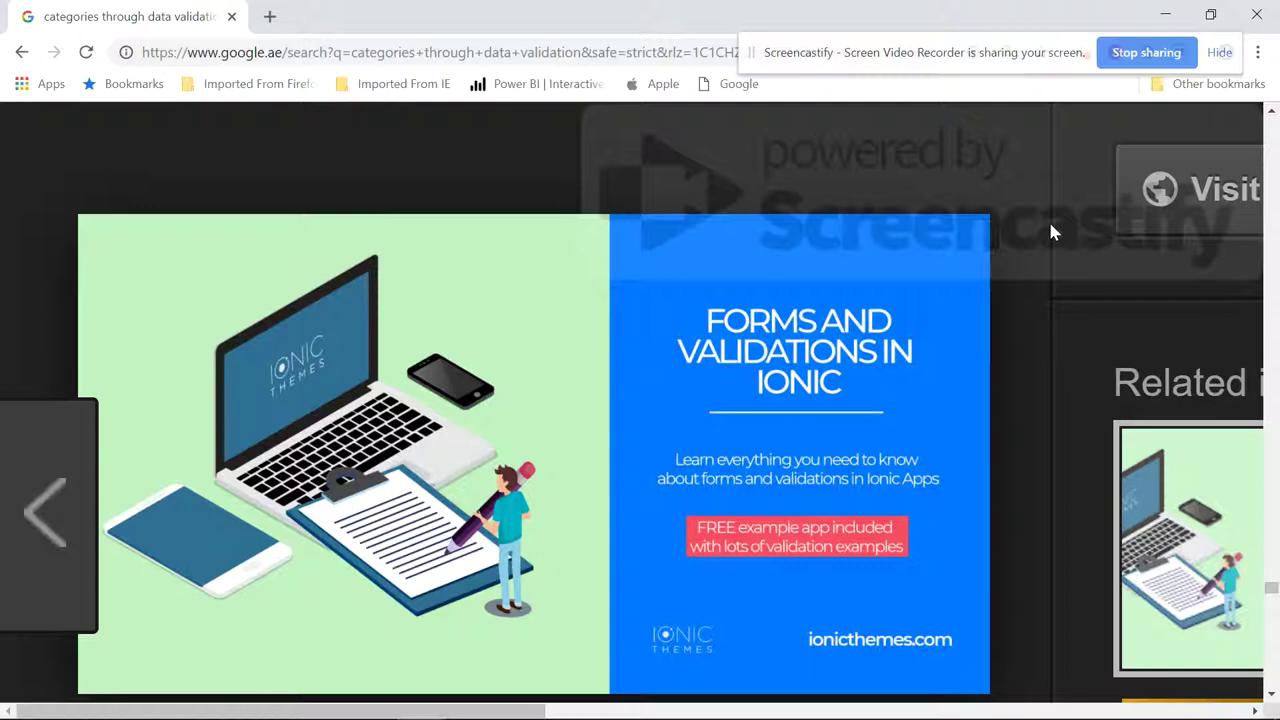
# Step: Switch to the Grocery list Simple workbook in Excel and review its category lists, the empty entry table and the outline of steps
pyautogui.moveTo(730, 706)
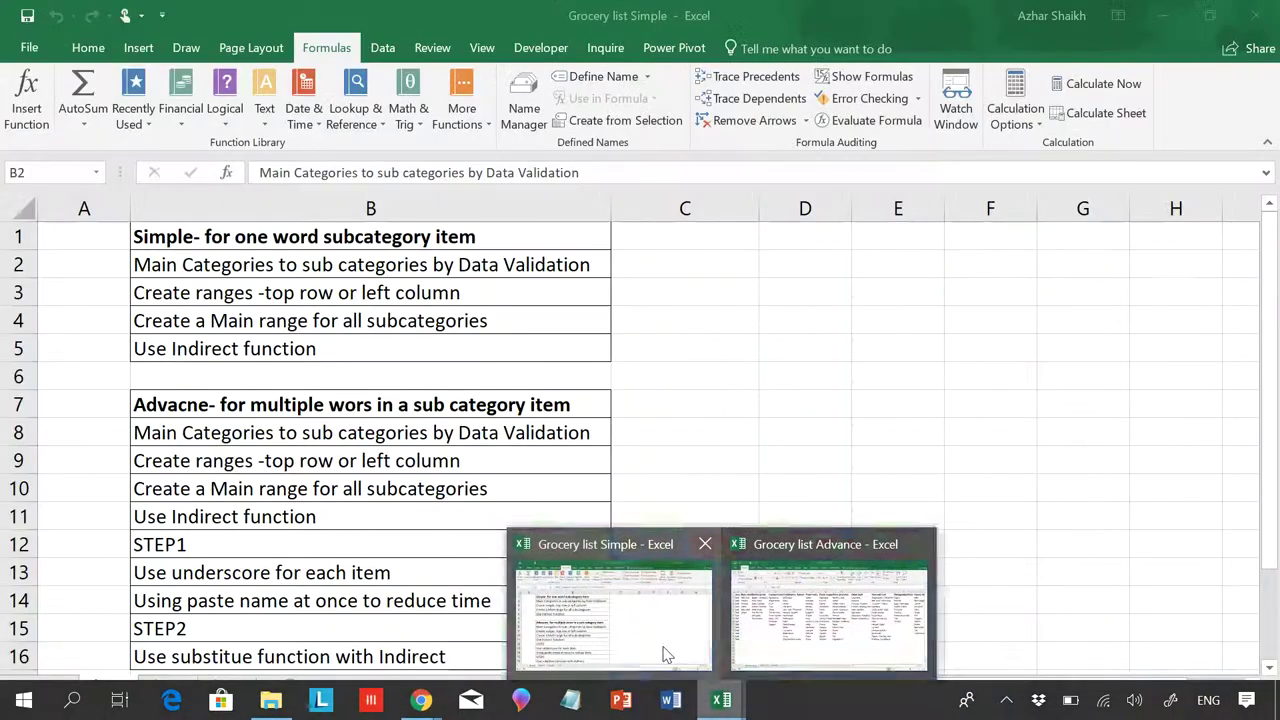
pyautogui.click(665, 652)
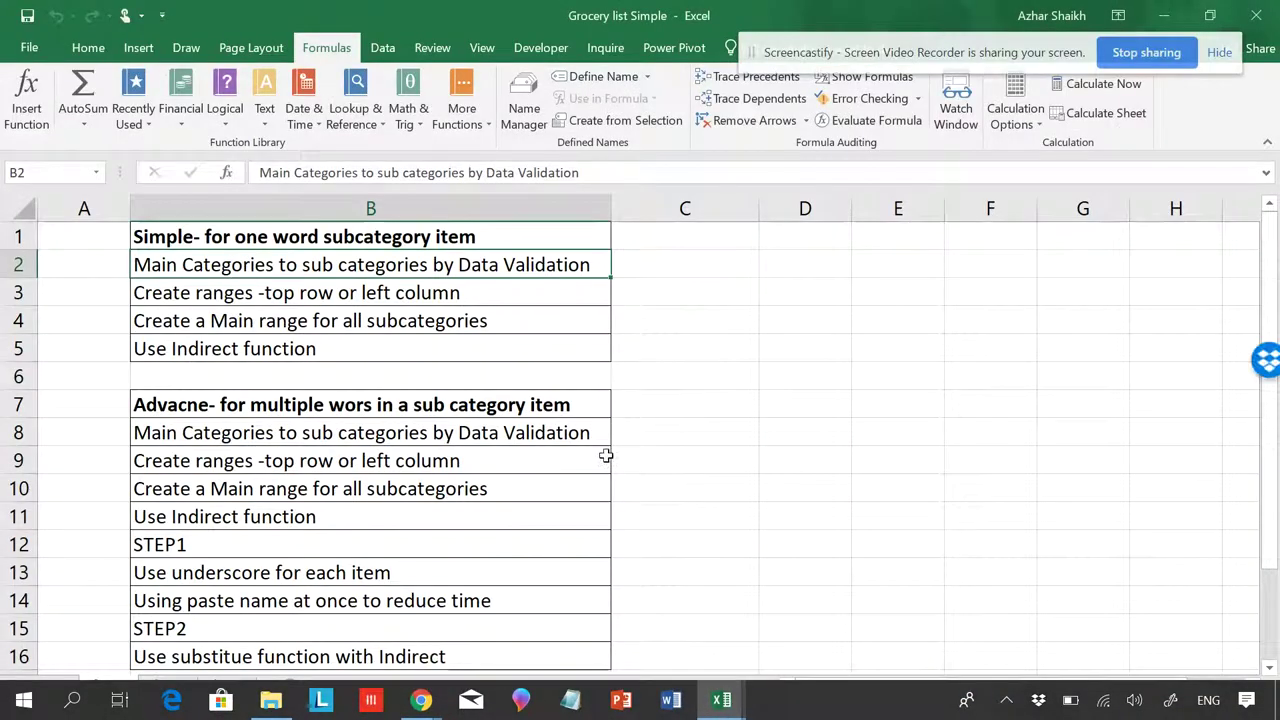
pyautogui.click(168, 685)
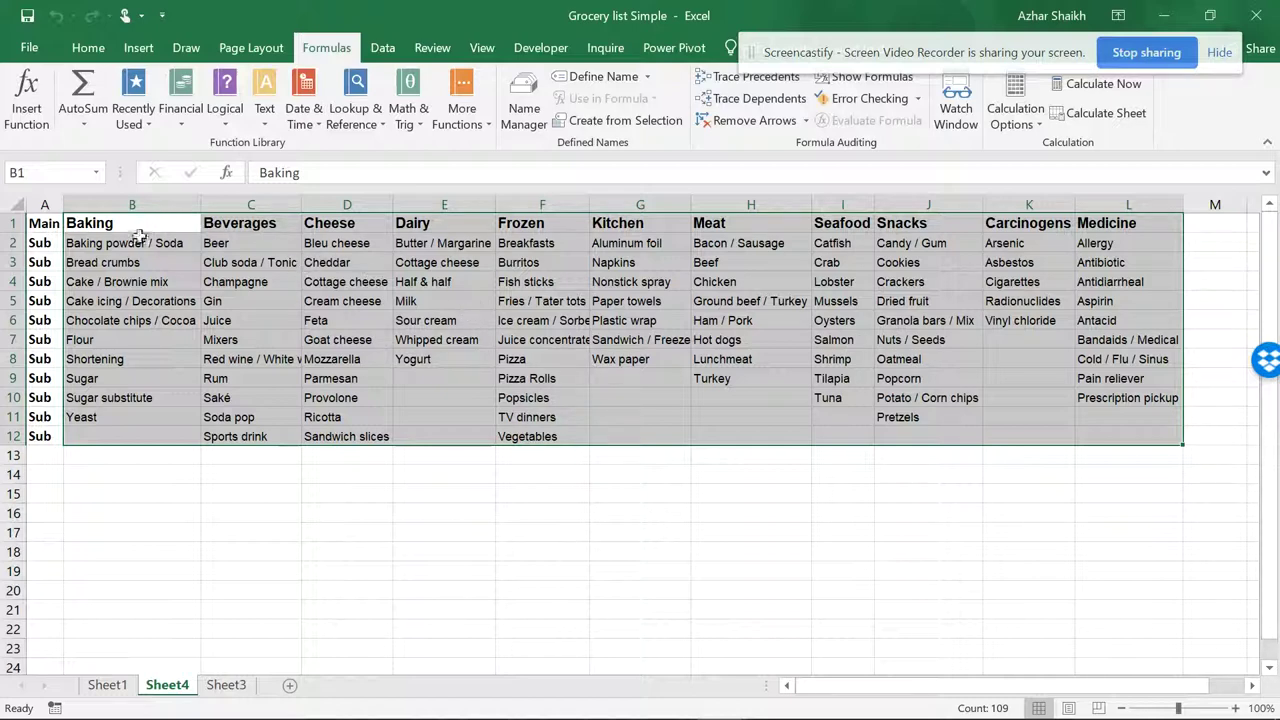
pyautogui.click(222, 686)
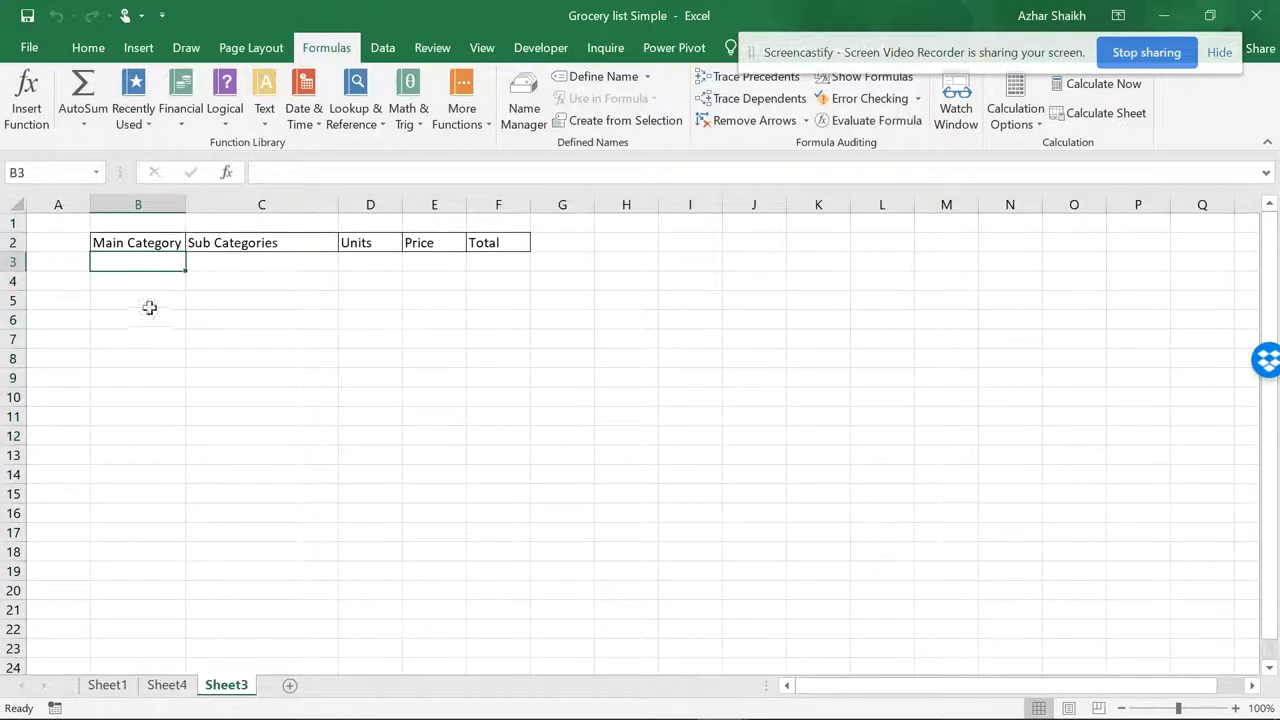
pyautogui.click(149, 258)
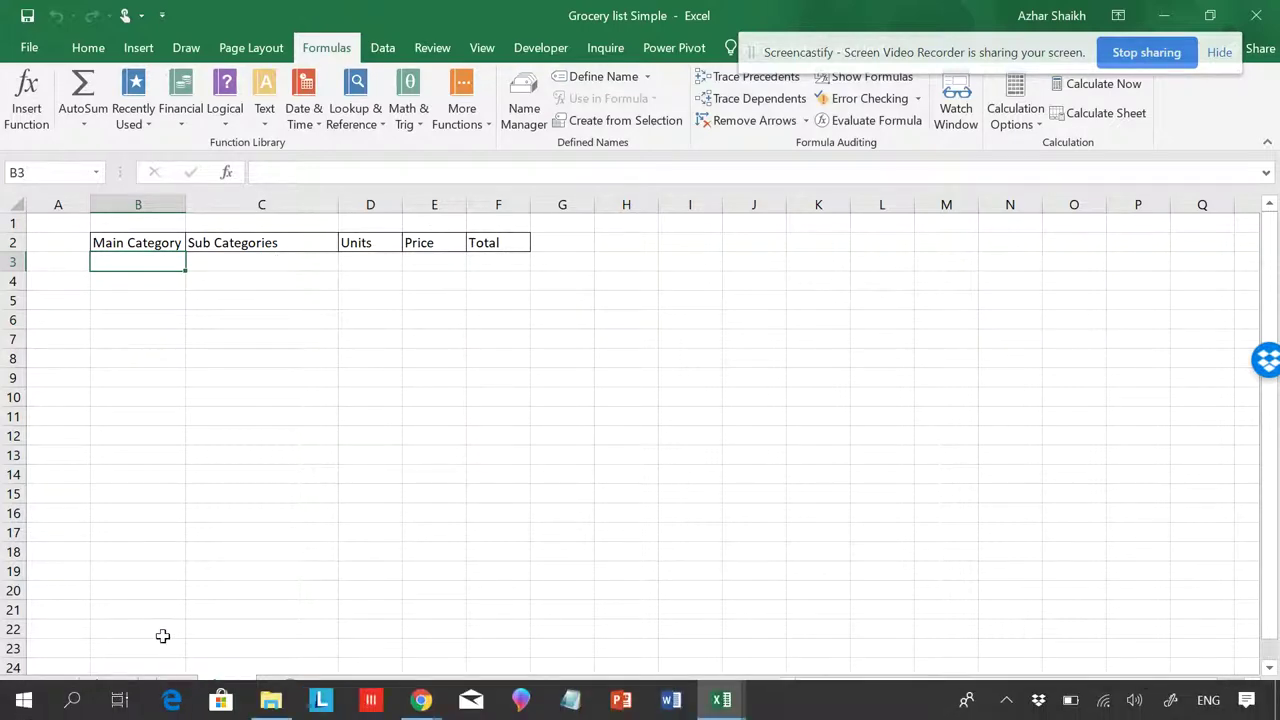
pyautogui.click(112, 688)
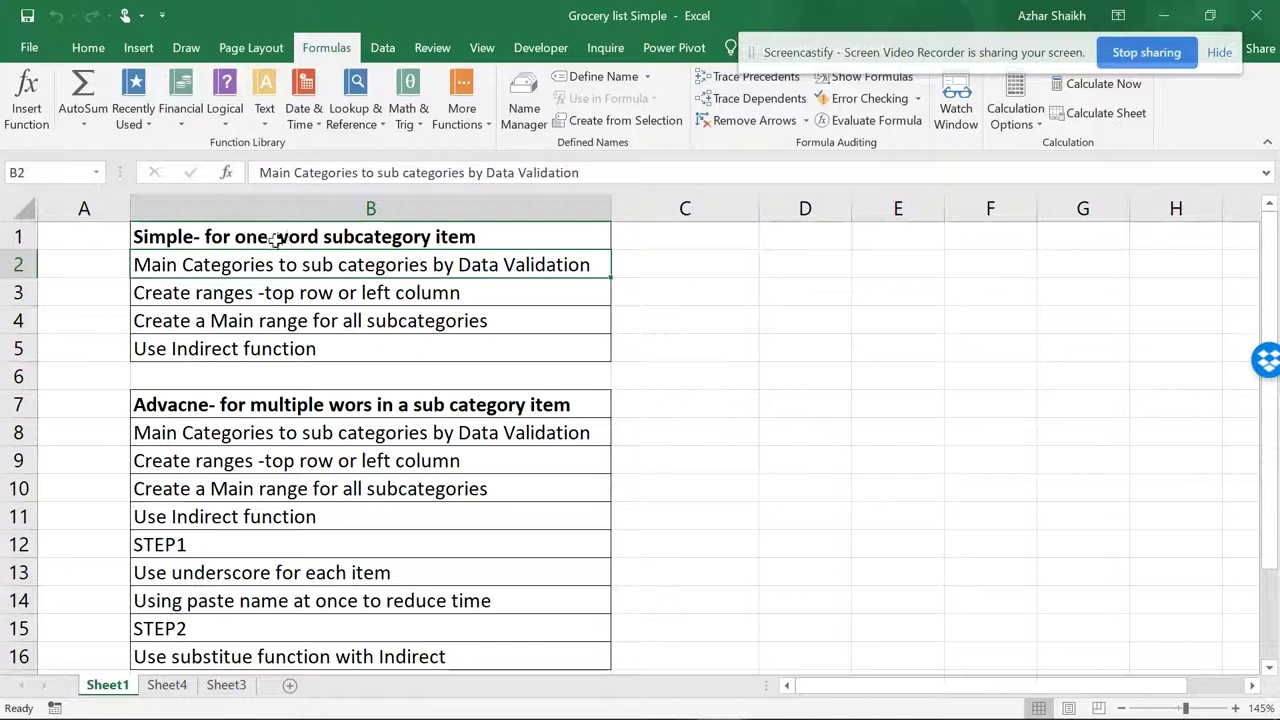
# Step: Correct the misspelled "wors" to "word" in the heading in cell B7 on Sheet1
pyautogui.doubleClick(368, 410)
pyautogui.press('BackSpace')
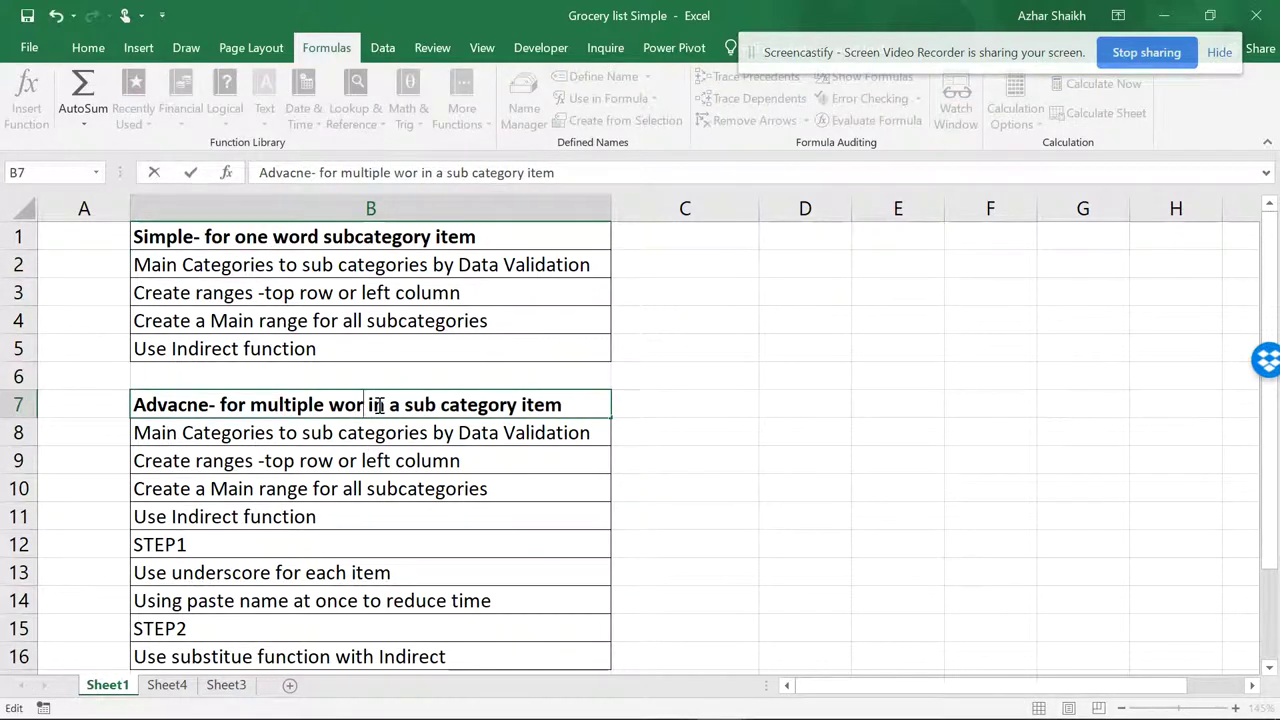
pyautogui.write('d')
pyautogui.click(352, 488)
pyautogui.click(376, 430)
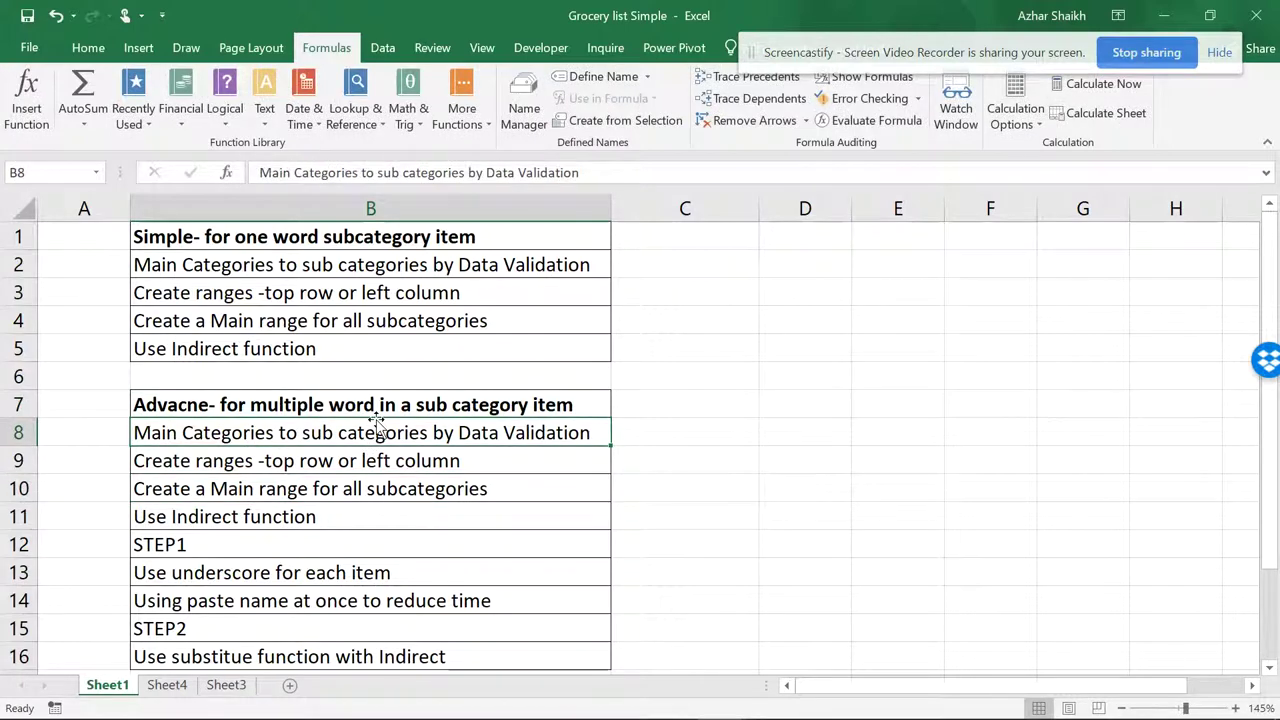
# Step: Examine the main category headings and their items on Sheet4, the outline on Sheet1 and the entry table on Sheet3
pyautogui.click(175, 690)
pyautogui.click(180, 220)
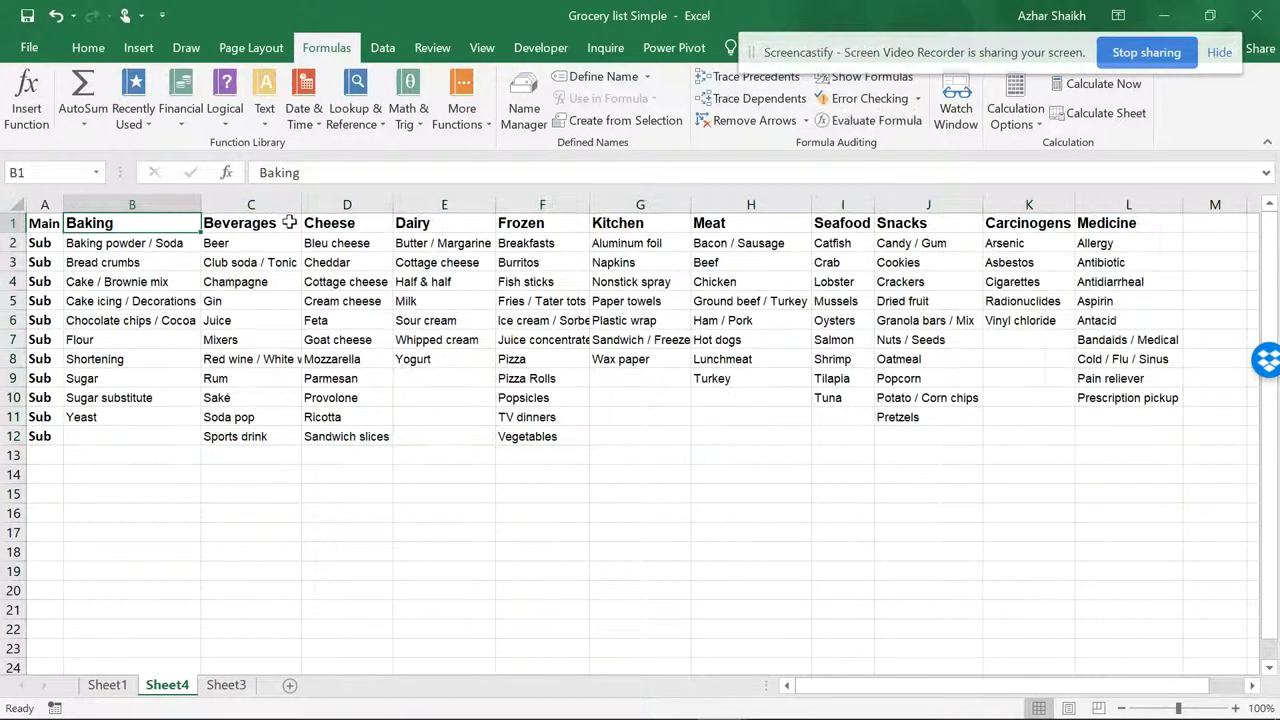
pyautogui.click(250, 222)
pyautogui.click(342, 223)
pyautogui.click(445, 230)
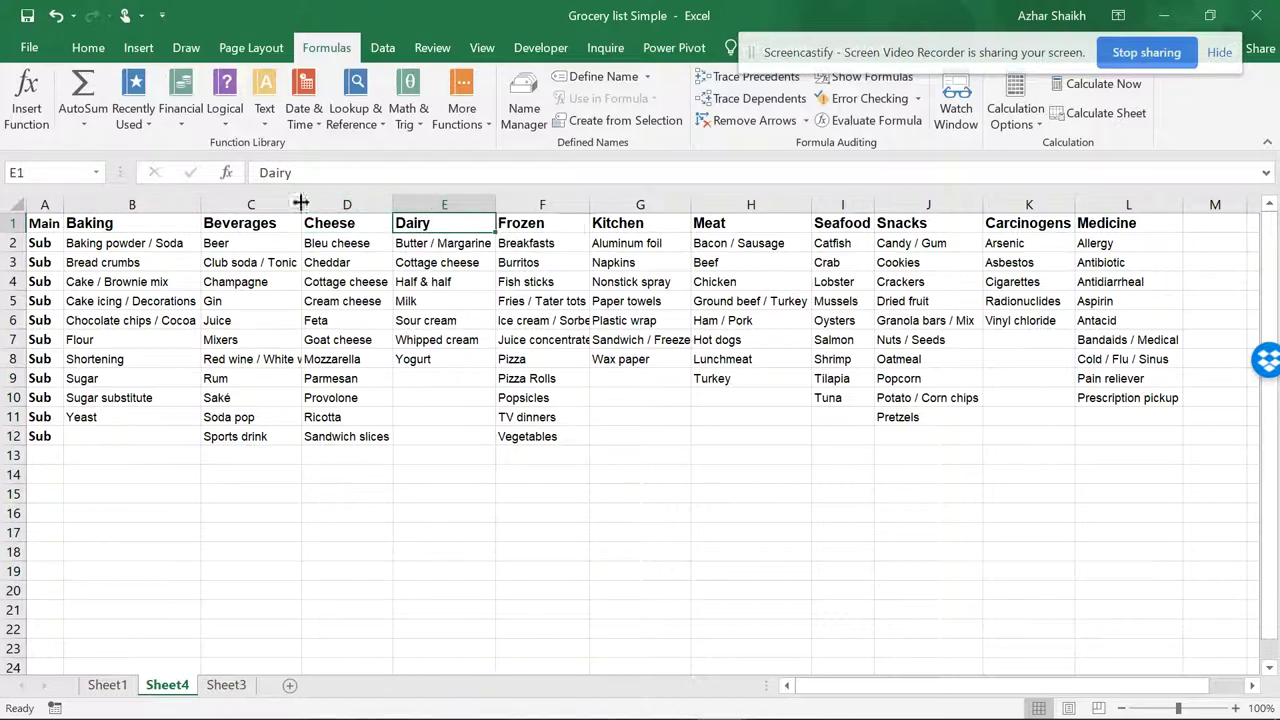
pyautogui.click(132, 222)
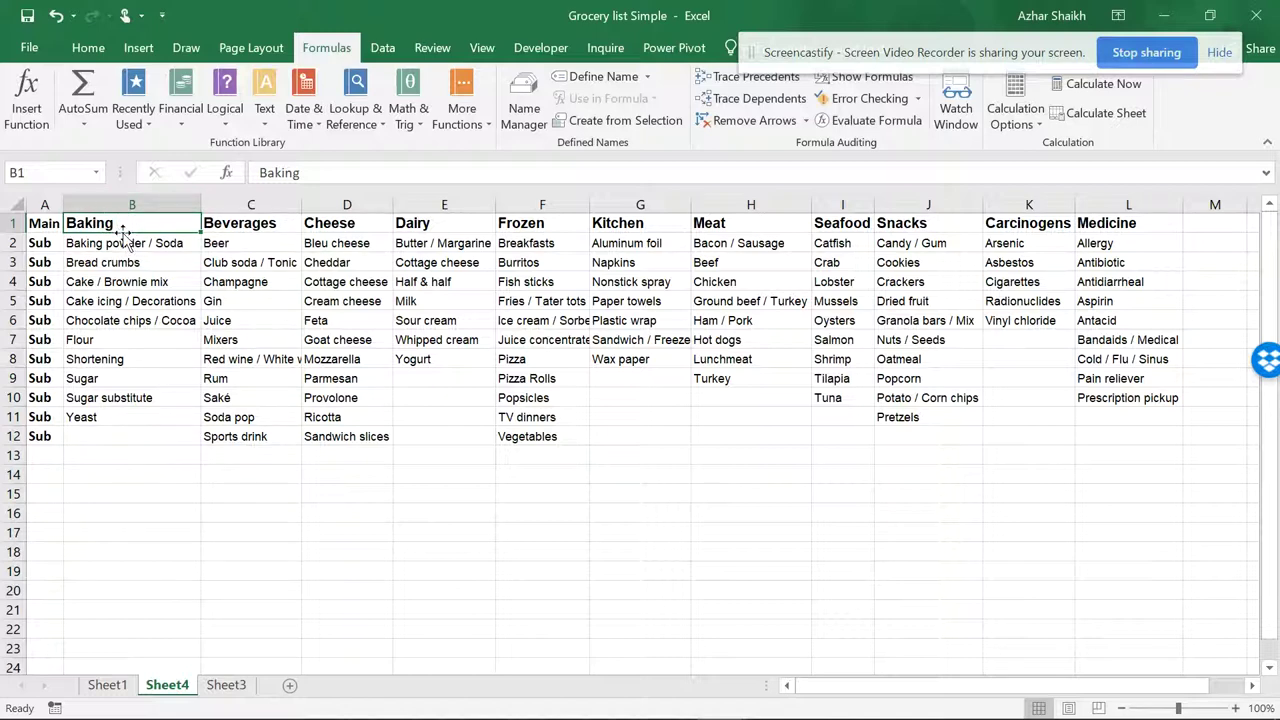
pyautogui.click(108, 685)
pyautogui.click(244, 266)
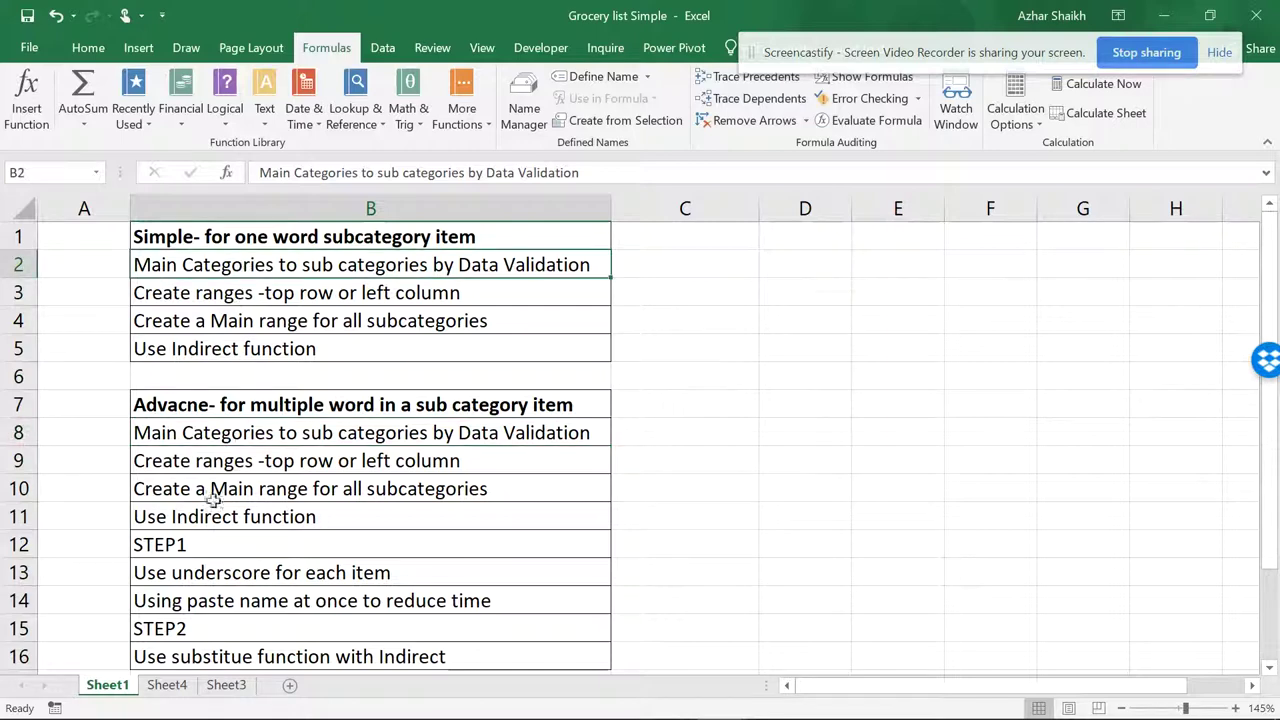
pyautogui.click(170, 689)
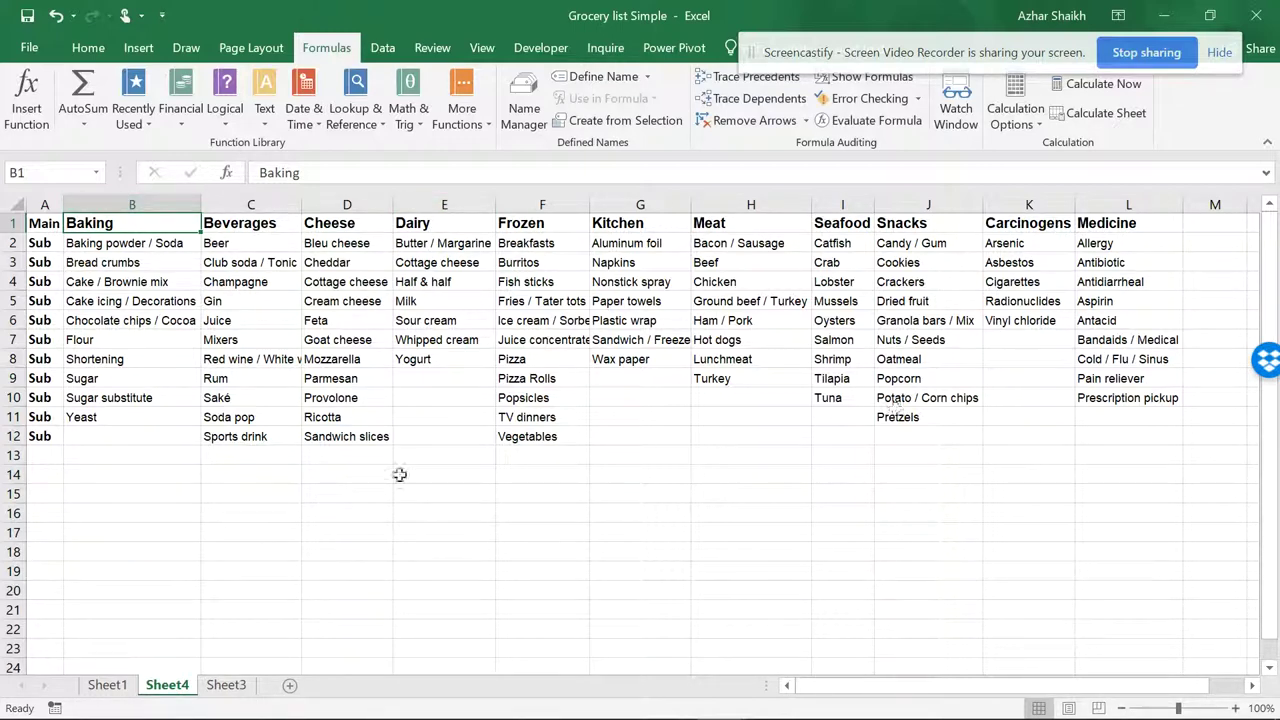
pyautogui.click(237, 688)
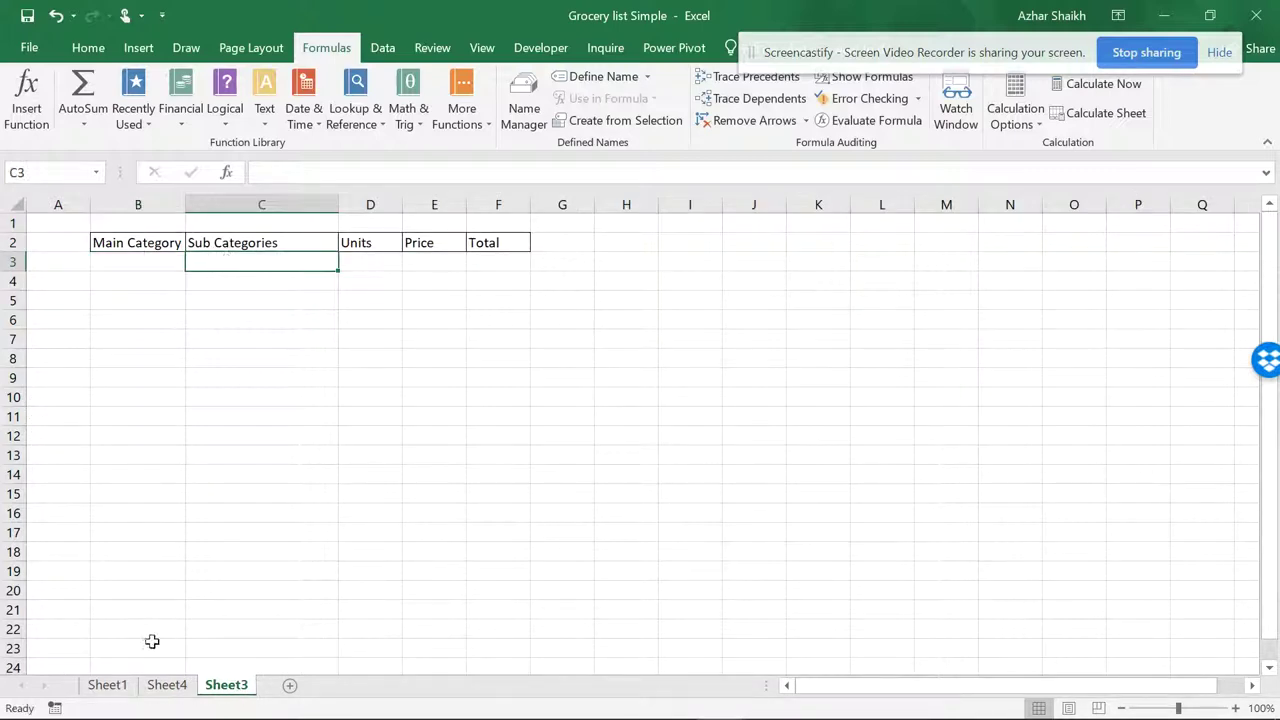
# Step: Create a named range for the main categories in A1:L1 on Sheet4, taking the name from the left column
pyautogui.click(167, 685)
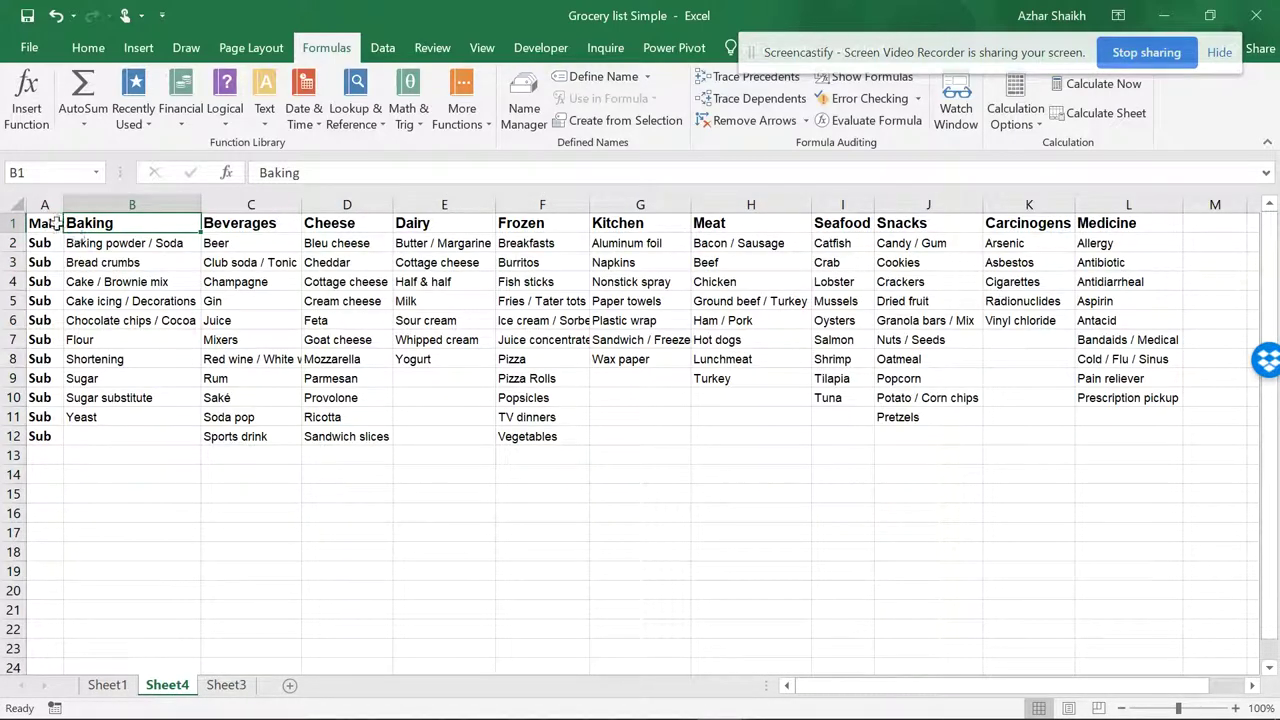
pyautogui.moveTo(44, 223); pyautogui.dragTo(1120, 225)
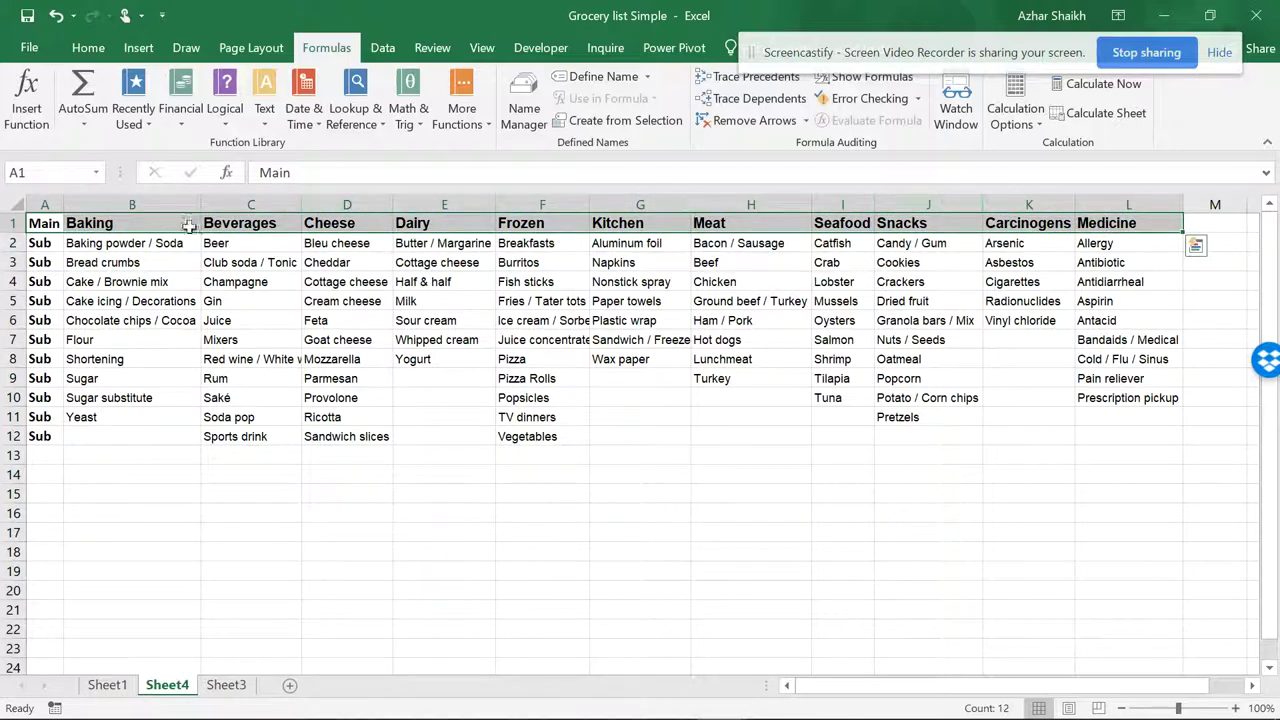
pyautogui.click(646, 122)
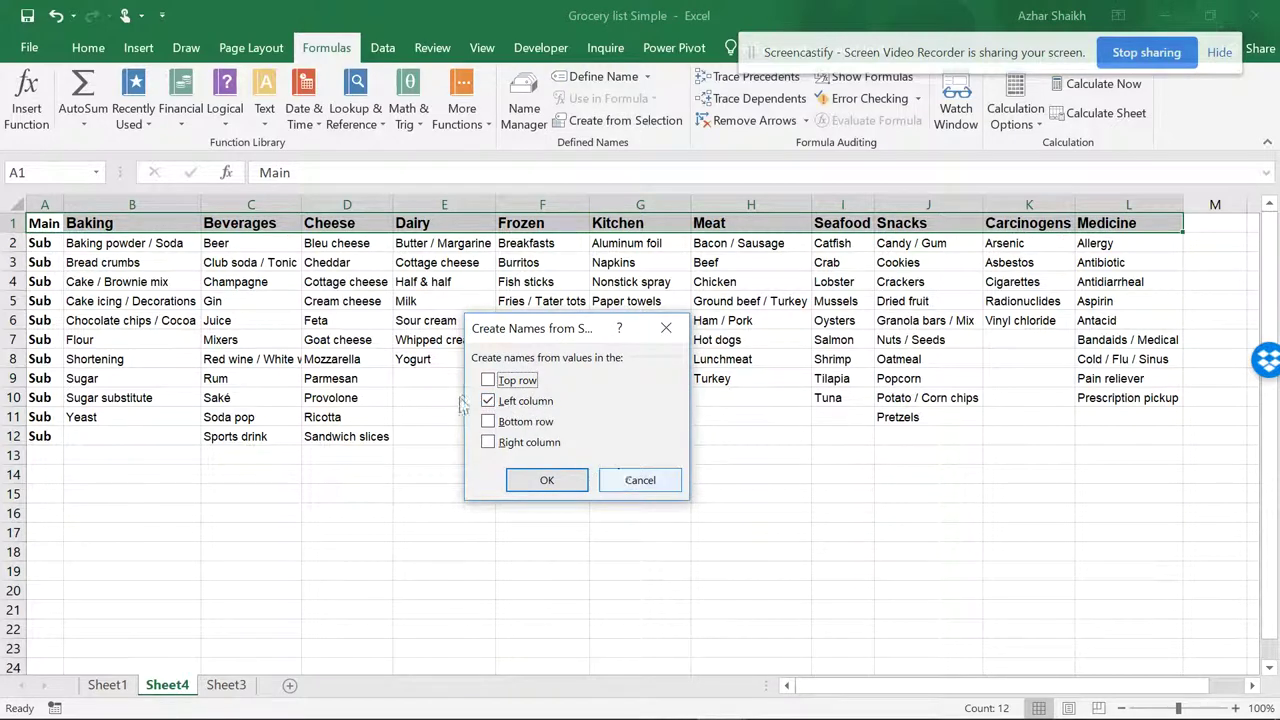
pyautogui.click(515, 478)
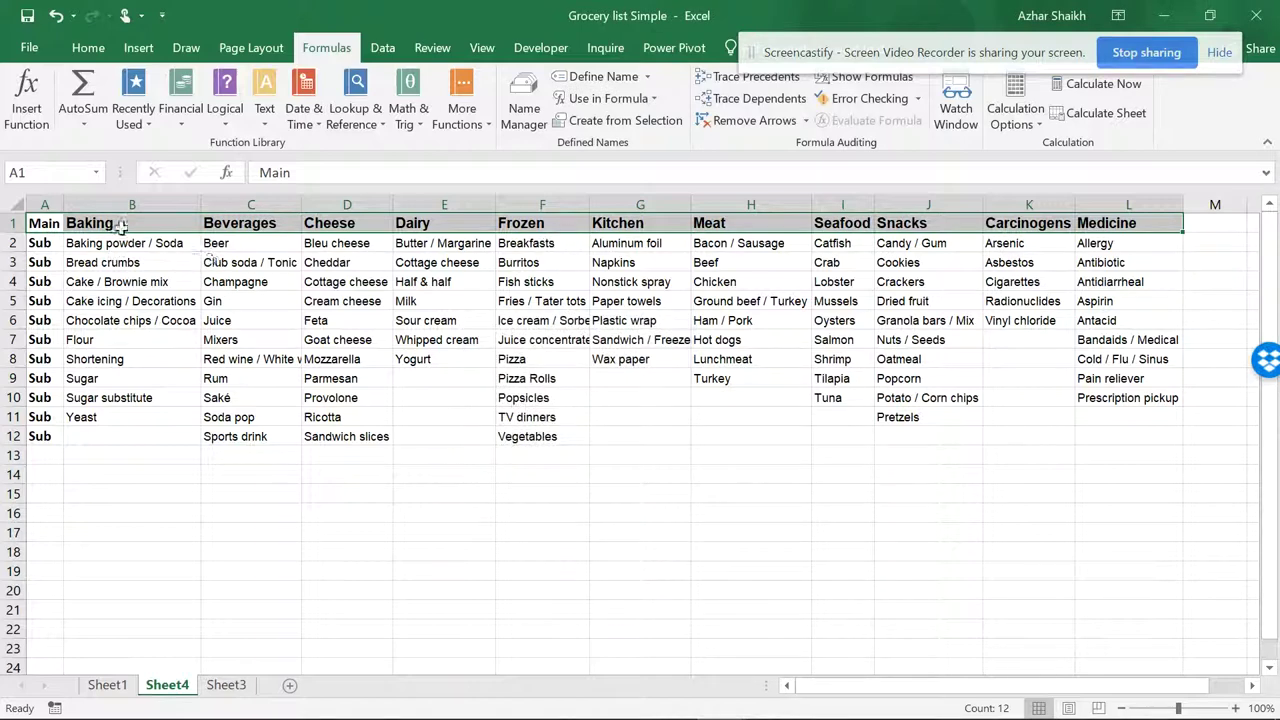
pyautogui.moveTo(118, 225); pyautogui.dragTo(128, 420)
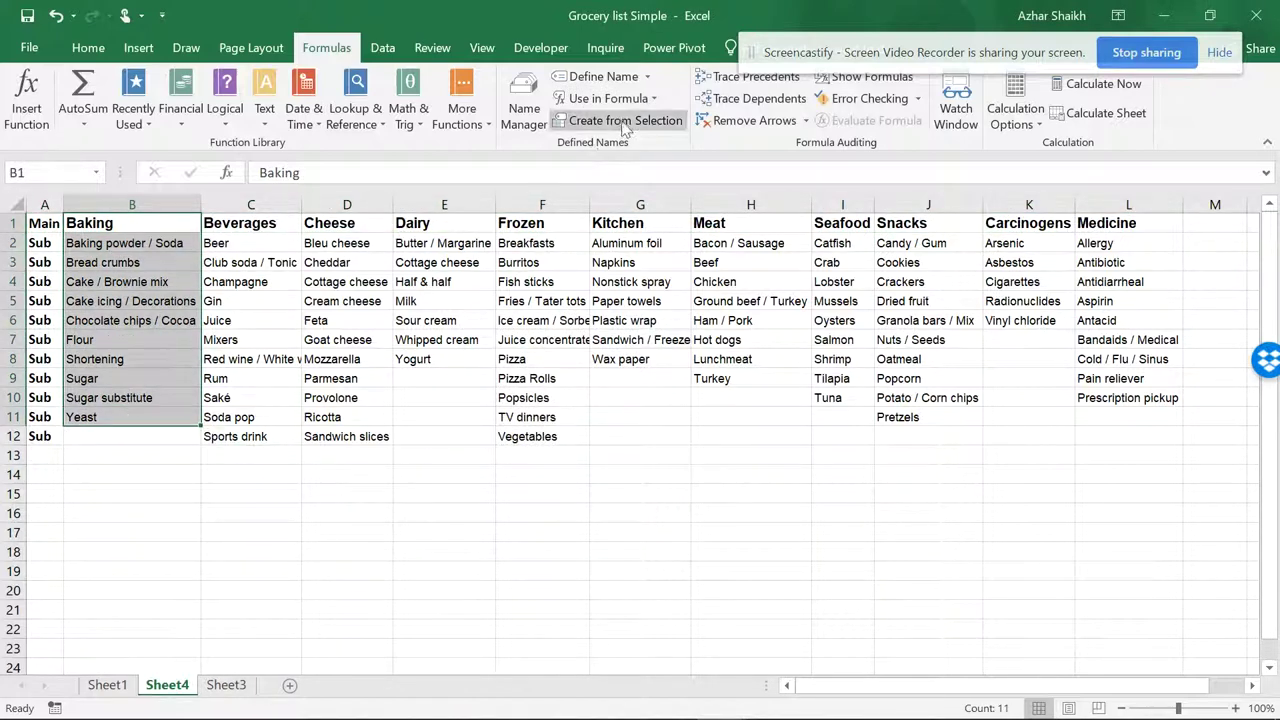
pyautogui.click(625, 120)
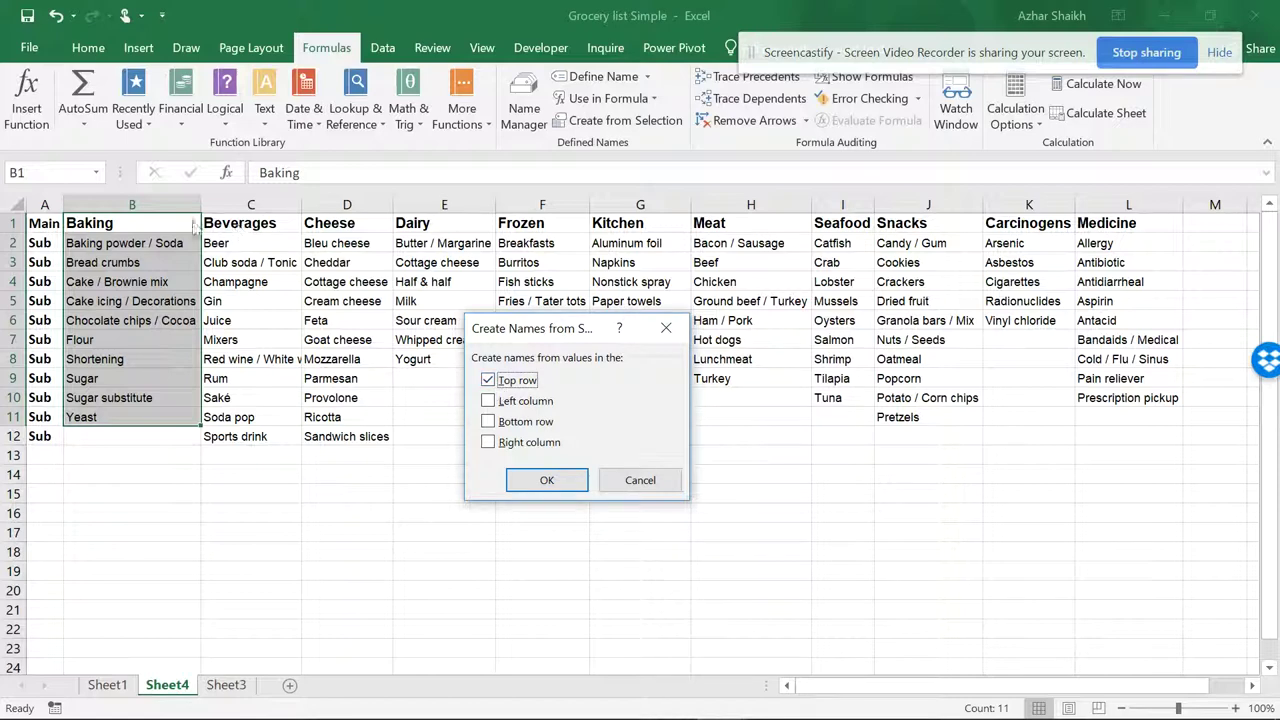
pyautogui.click(641, 480)
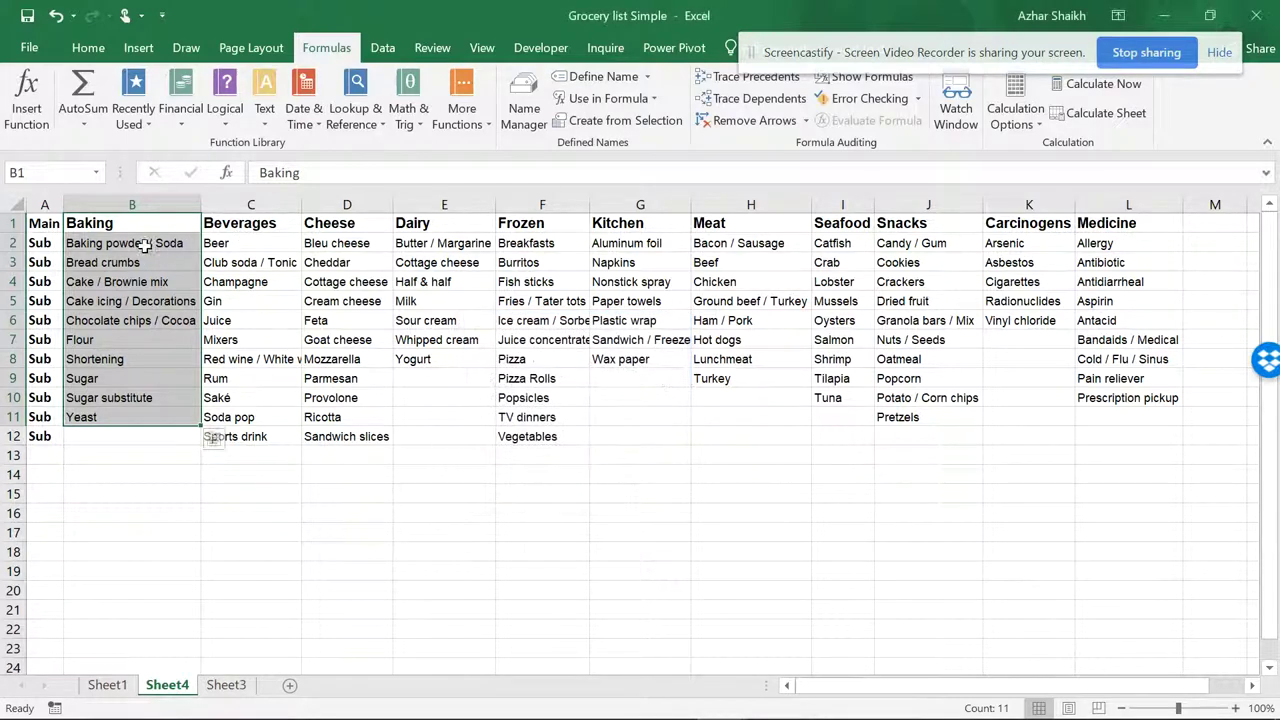
# Step: Create named ranges for all subcategory lists in B1:L12, taking the names from the top row only
pyautogui.moveTo(140, 225); pyautogui.dragTo(1110, 425)
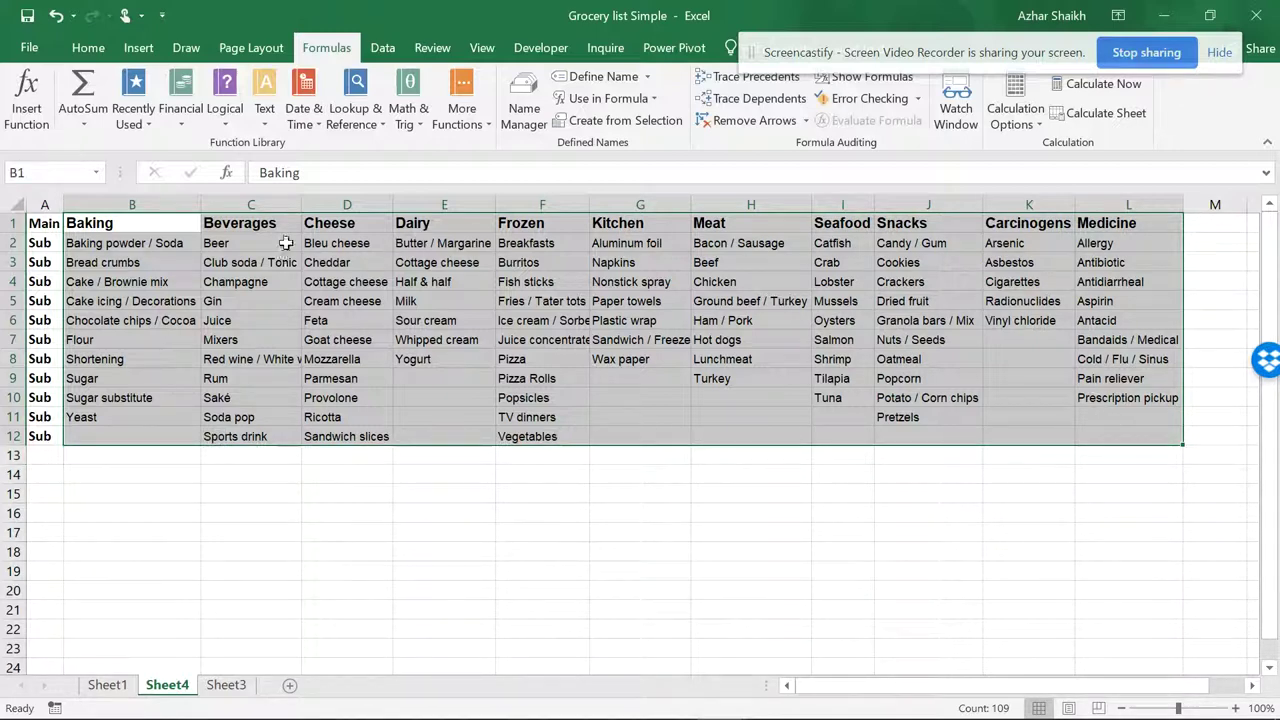
pyautogui.click(617, 120)
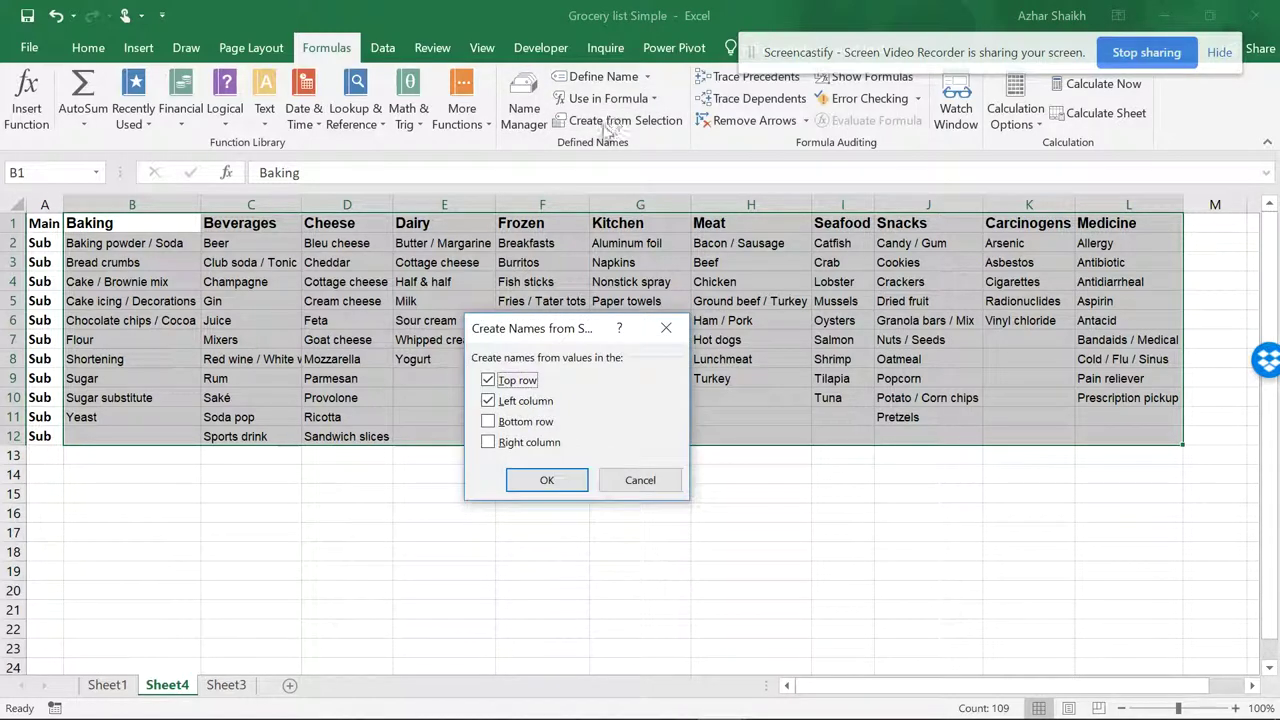
pyautogui.click(497, 403)
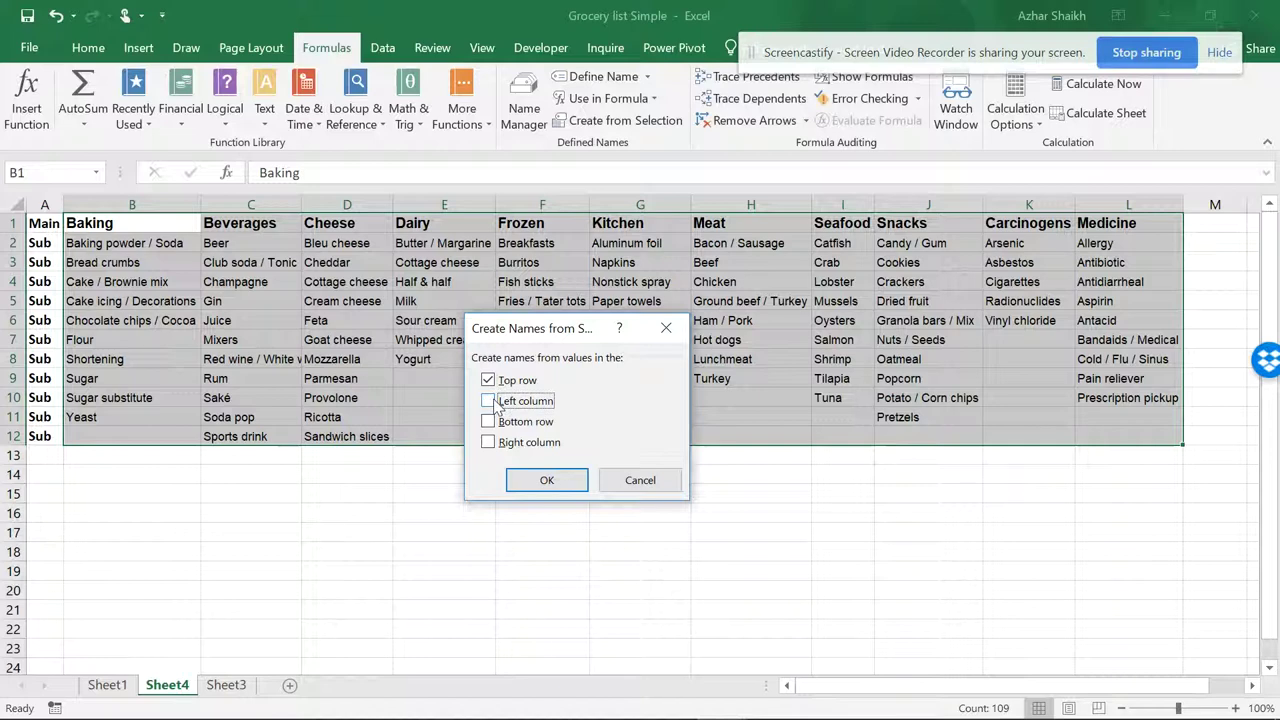
pyautogui.click(528, 478)
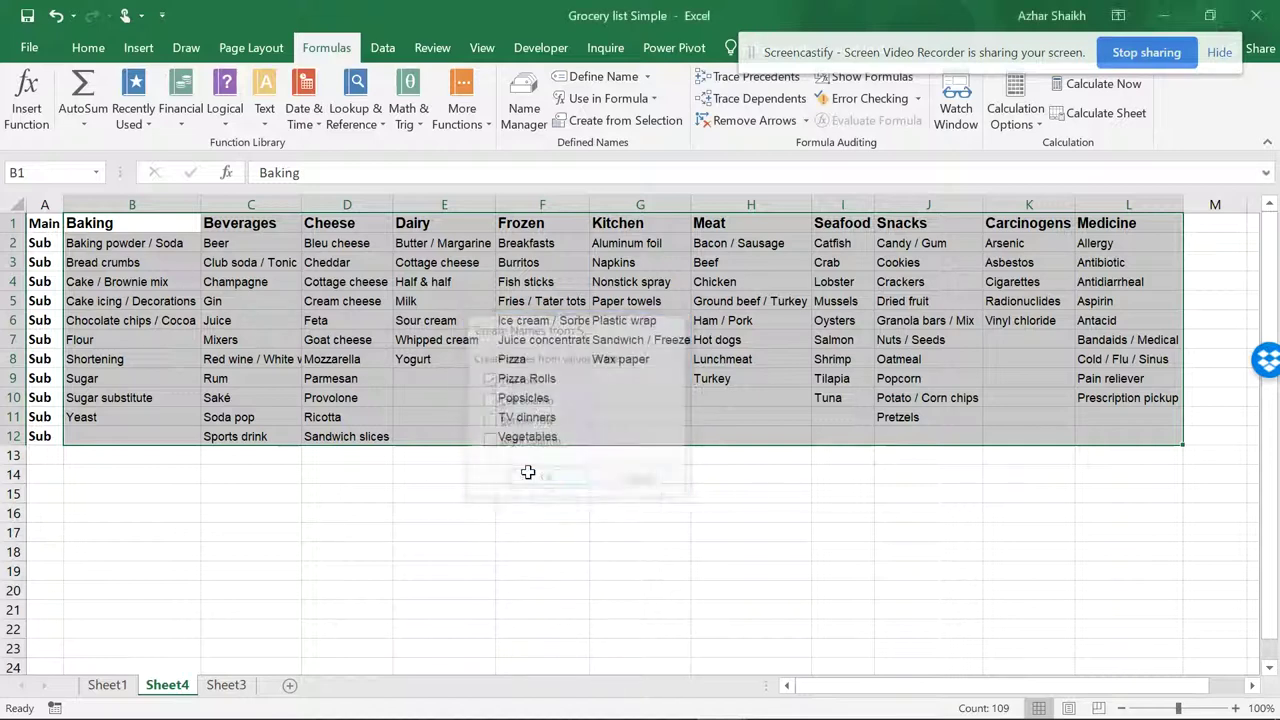
# Step: Check which cells the Kitchen, Meat and Main named ranges cover and review all defined names in the Name Manager
pyautogui.click(95, 173)
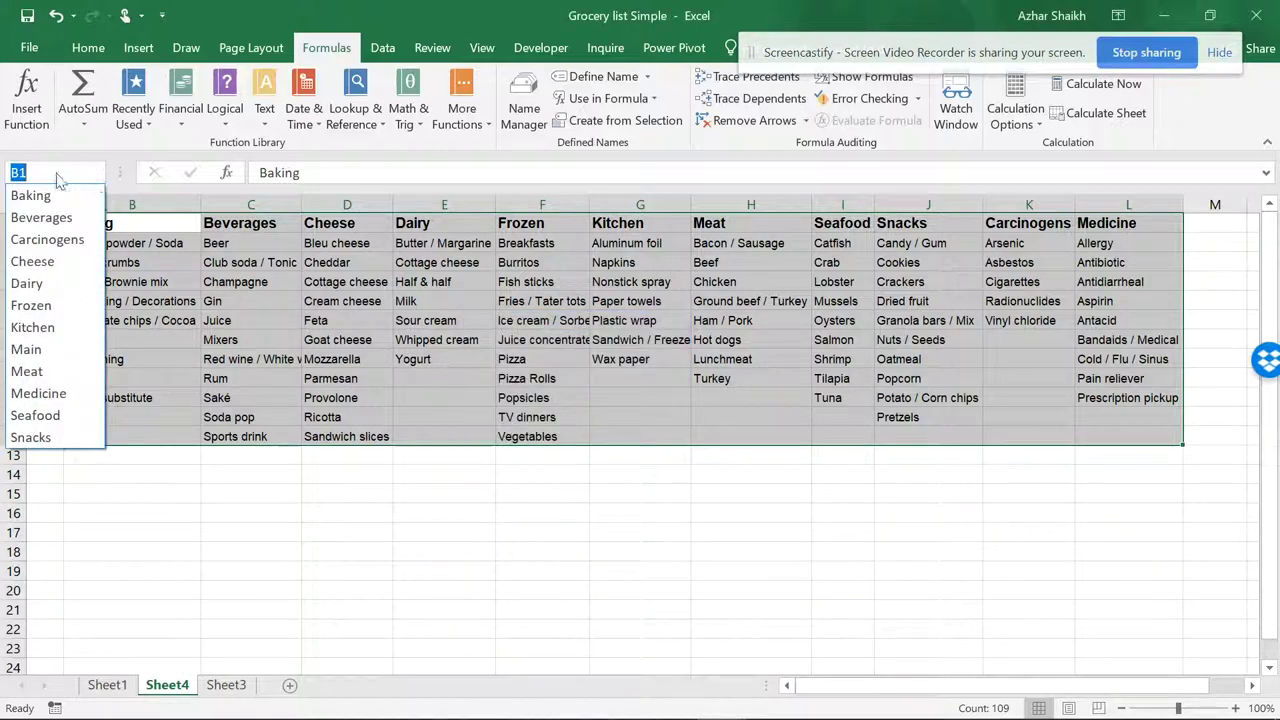
pyautogui.click(33, 327)
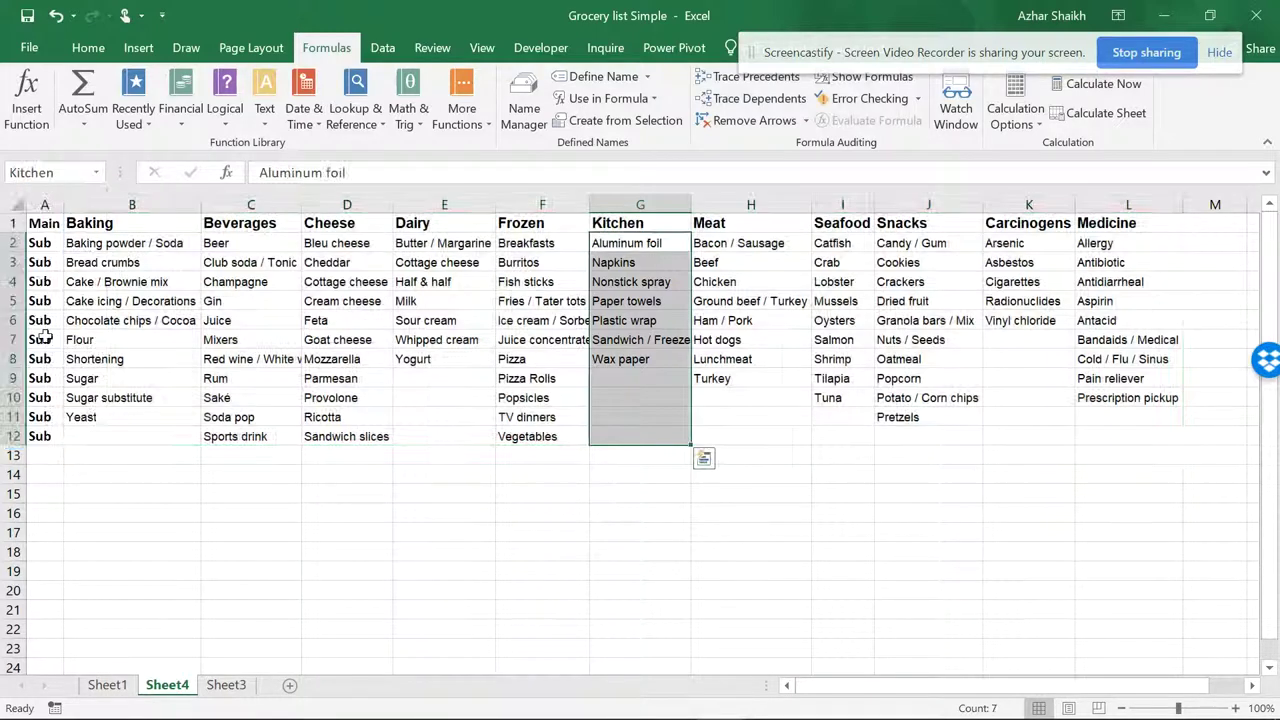
pyautogui.click(95, 173)
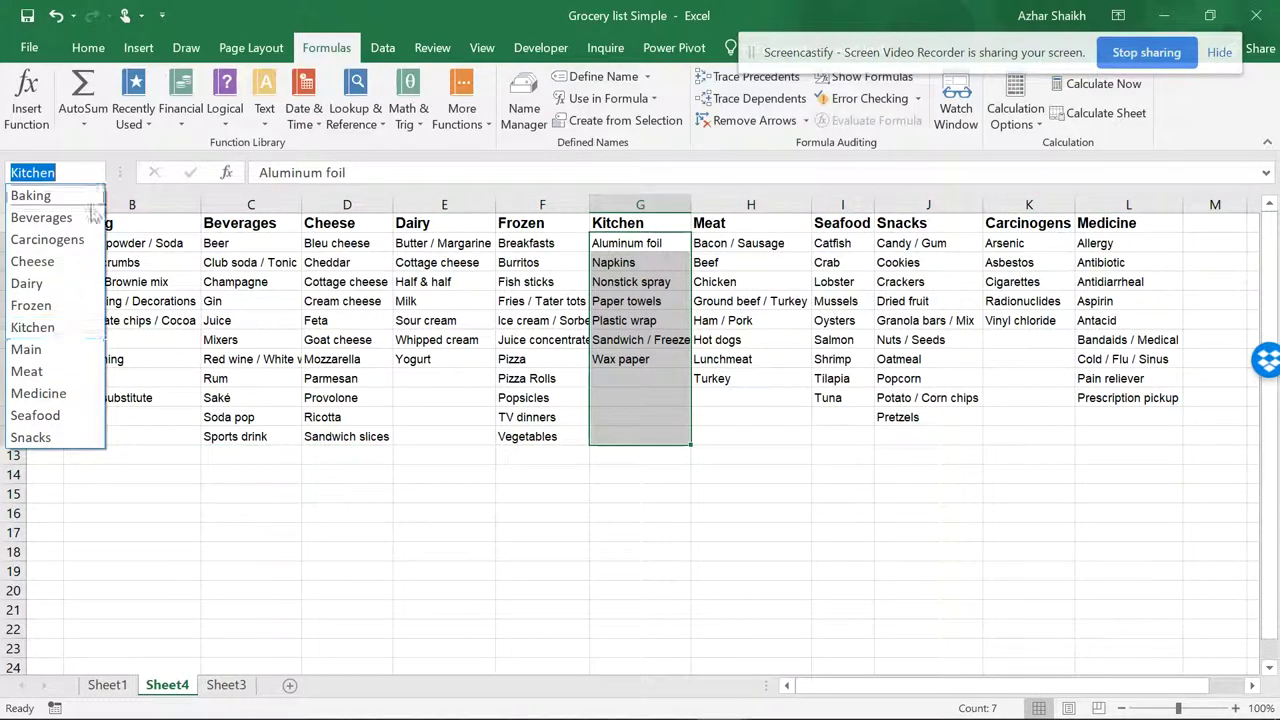
pyautogui.click(33, 371)
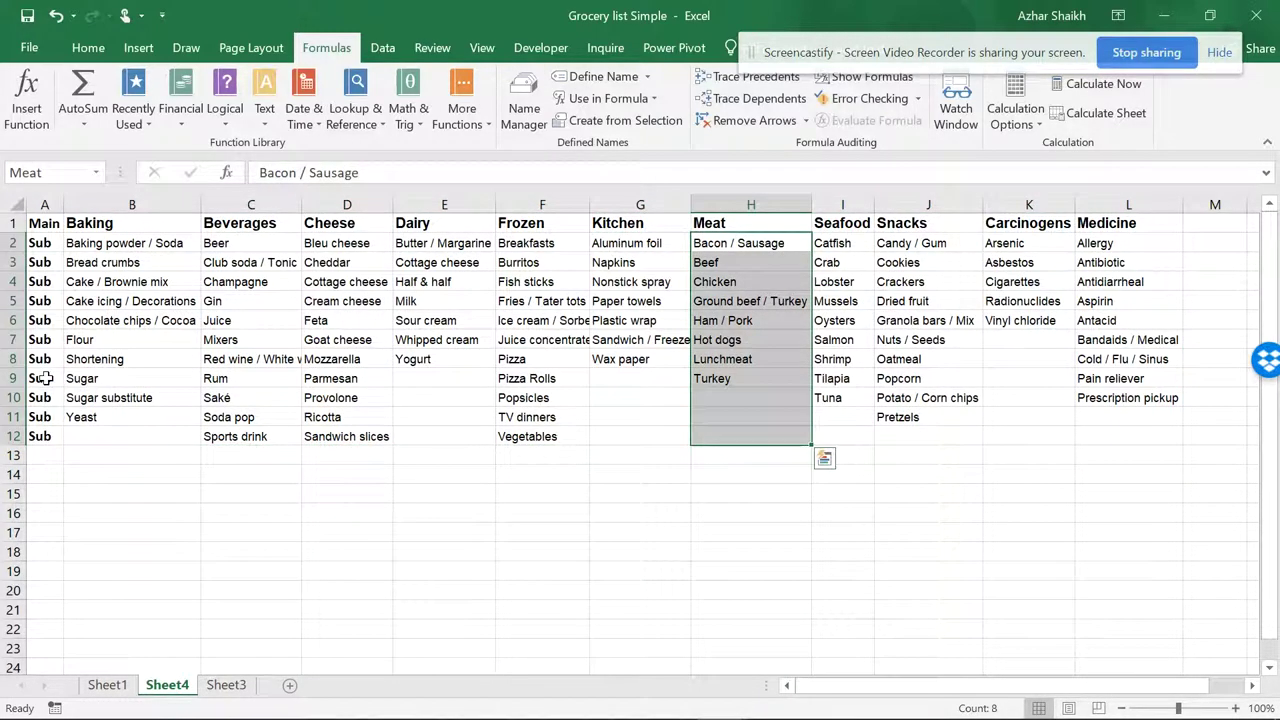
pyautogui.click(95, 173)
pyautogui.click(26, 349)
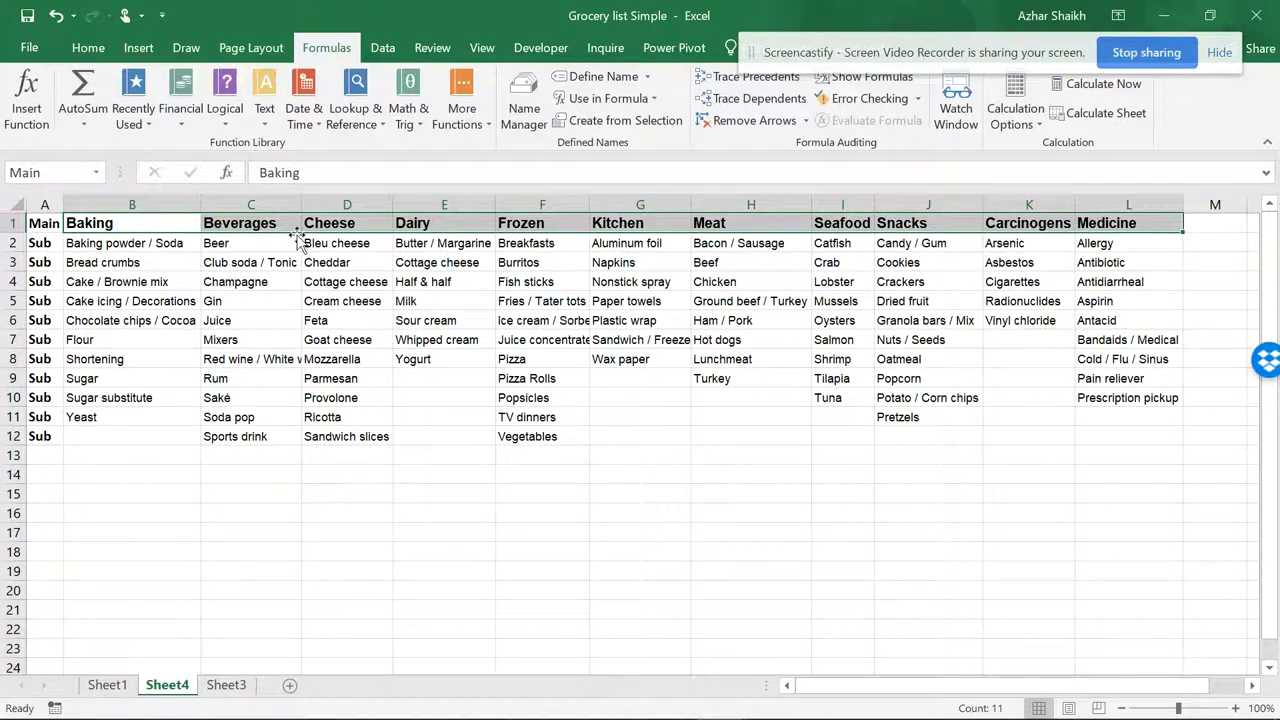
pyautogui.click(524, 108)
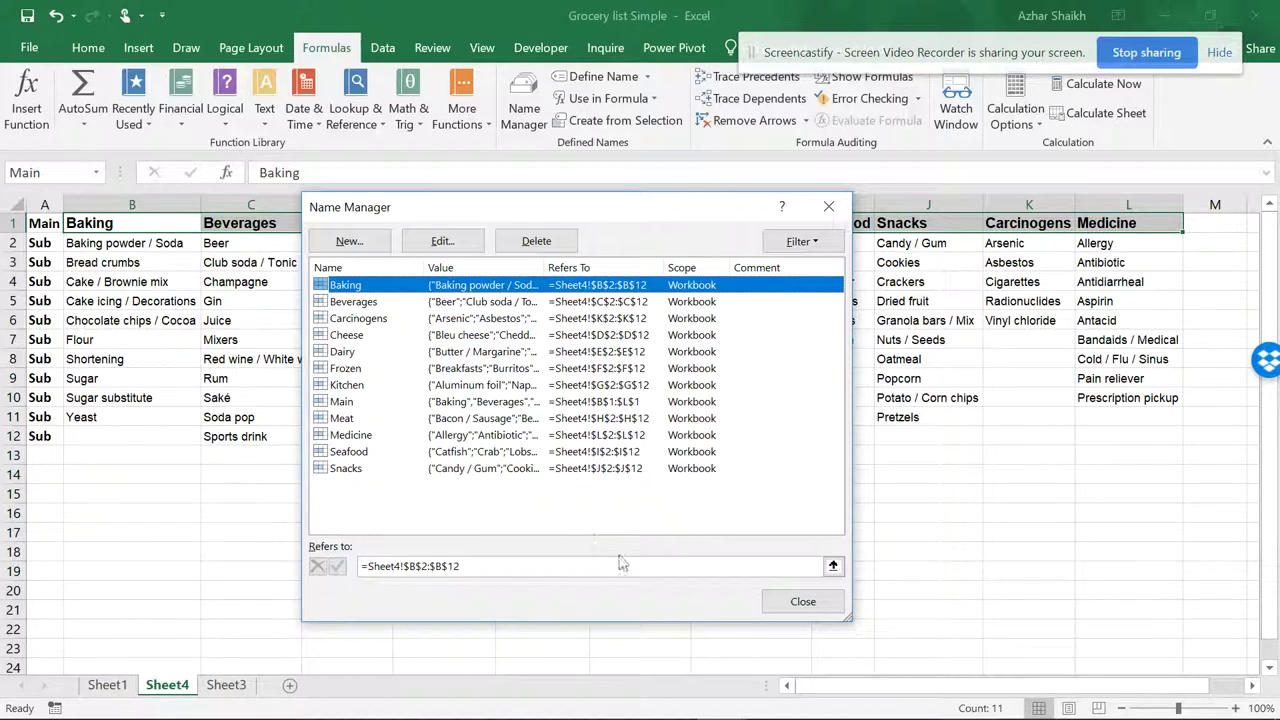
pyautogui.click(785, 601)
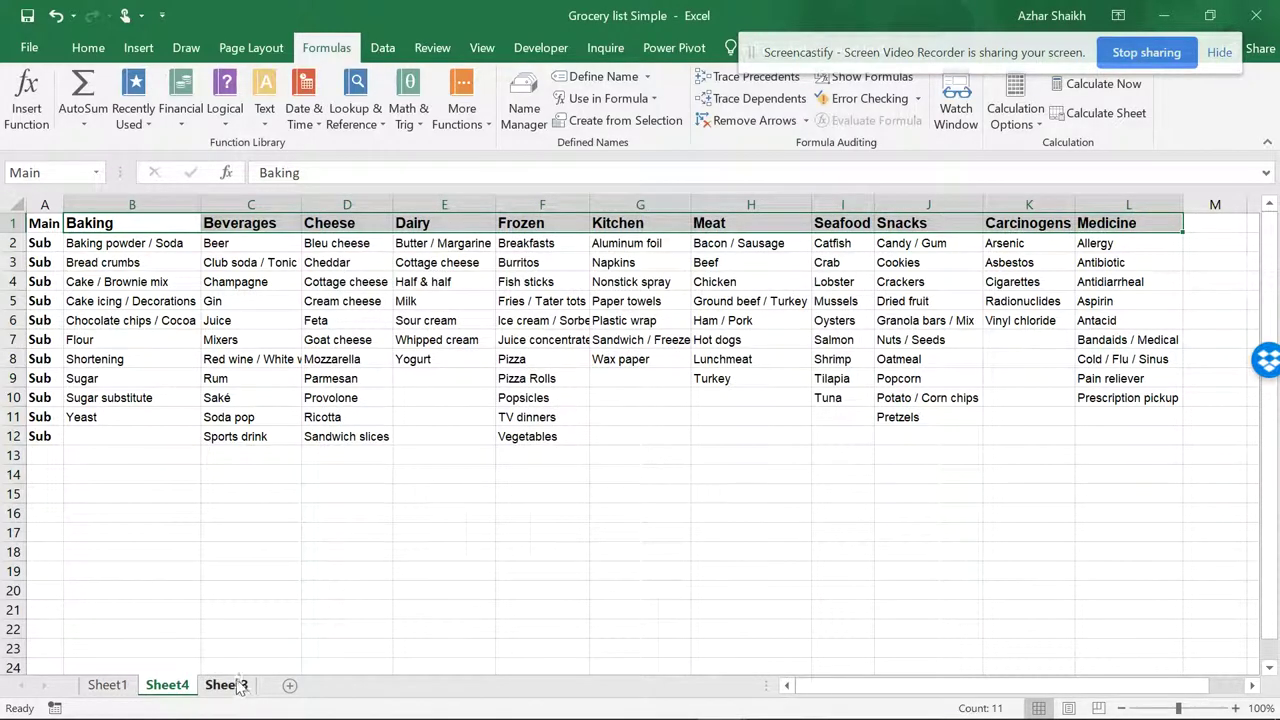
# Step: Add a list validation to cell B3 on Sheet3 with the named range Main as its source
pyautogui.click(238, 685)
pyautogui.click(131, 259)
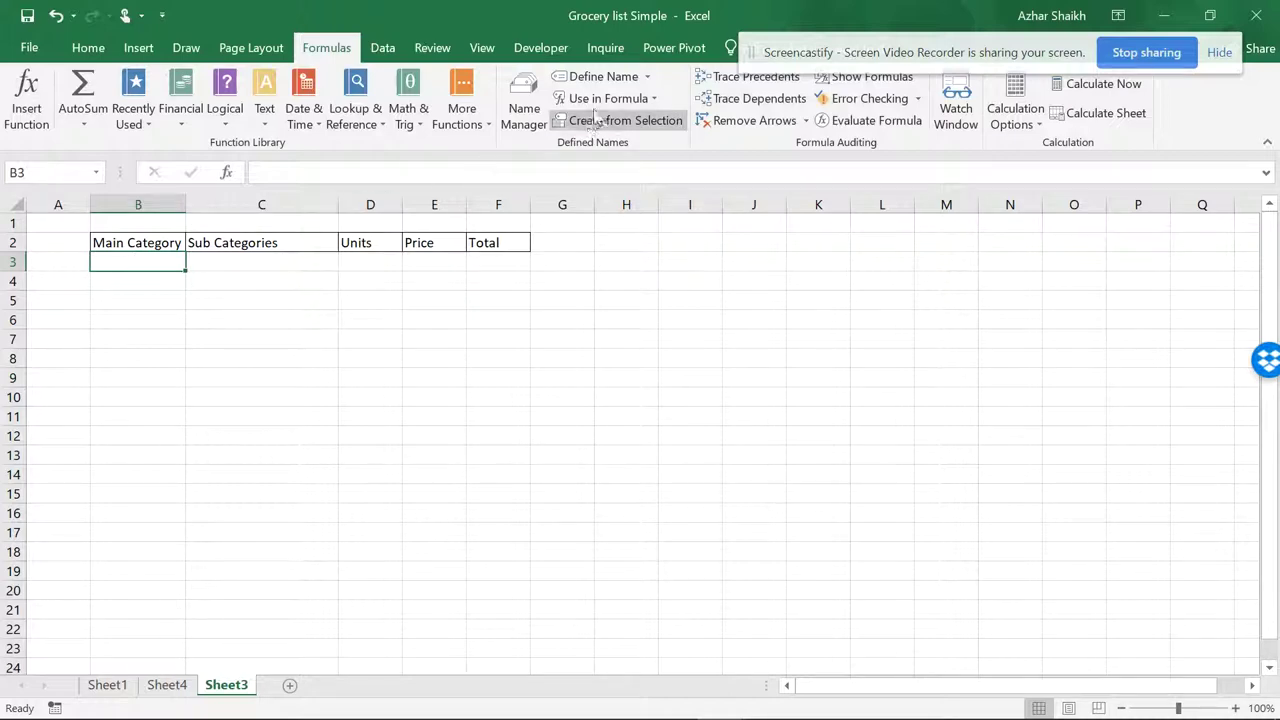
pyautogui.click(383, 47)
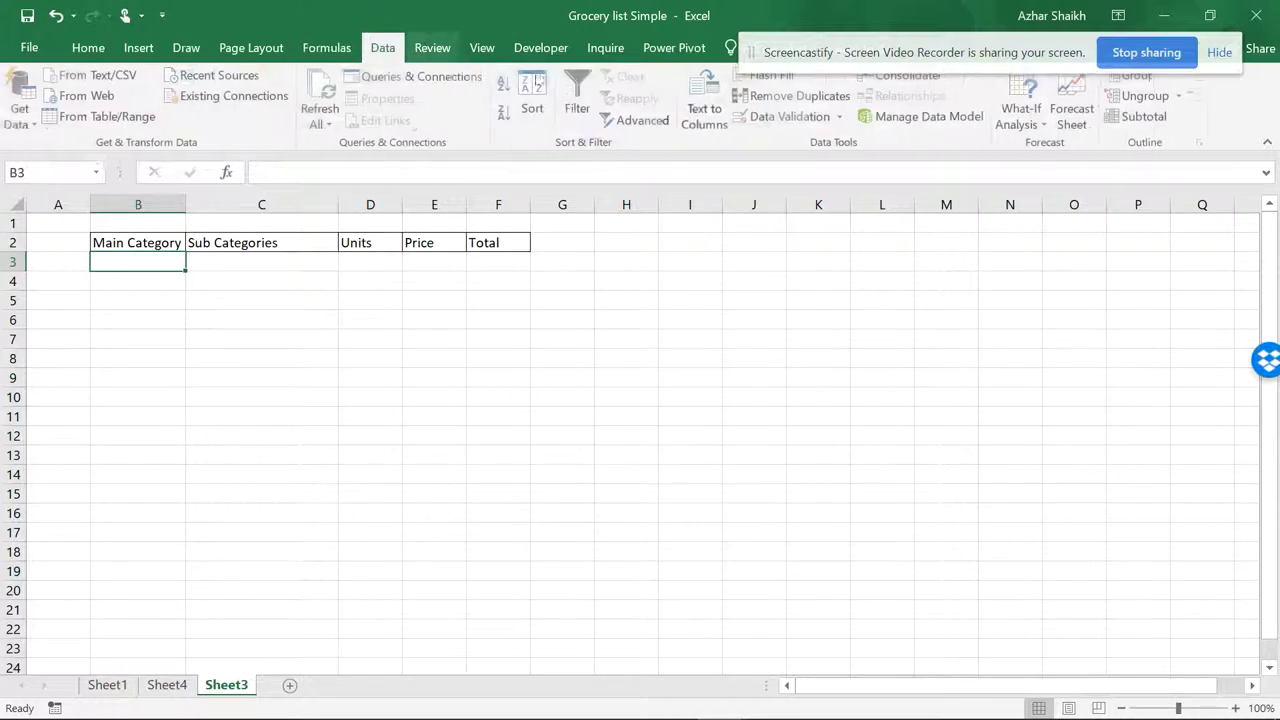
pyautogui.click(786, 117)
pyautogui.click(518, 358)
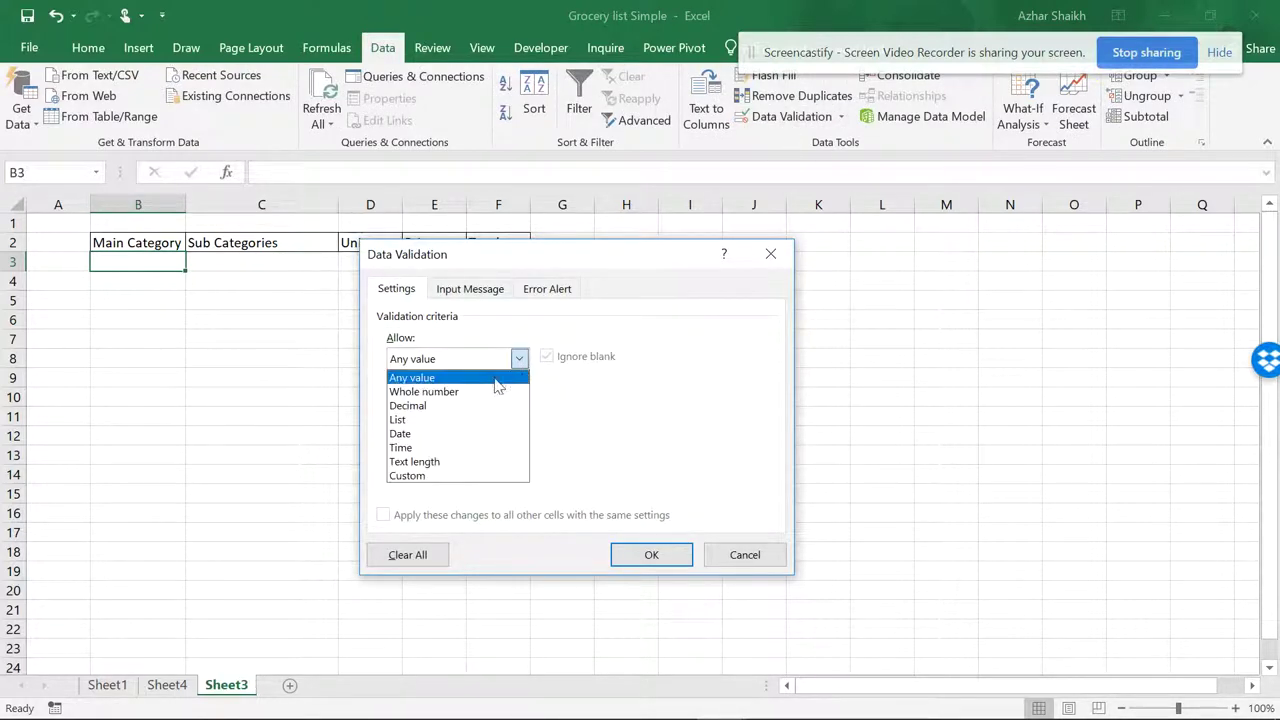
pyautogui.click(434, 426)
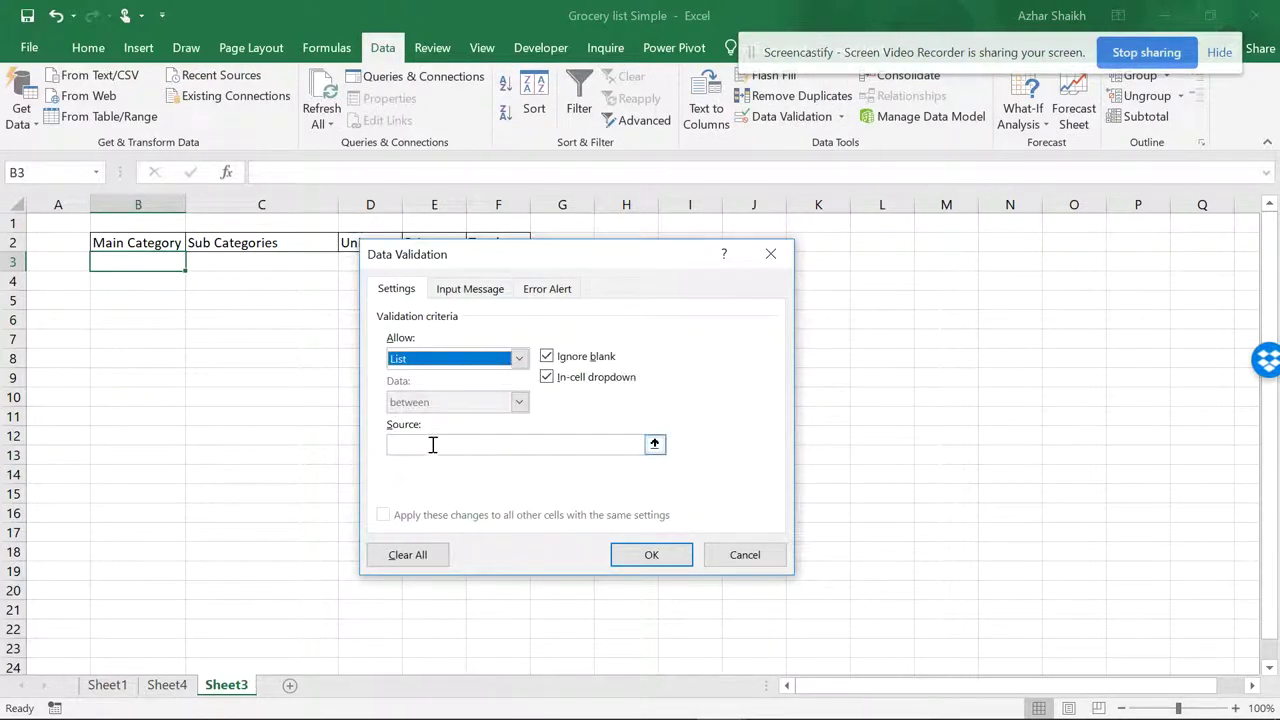
pyautogui.click(434, 446)
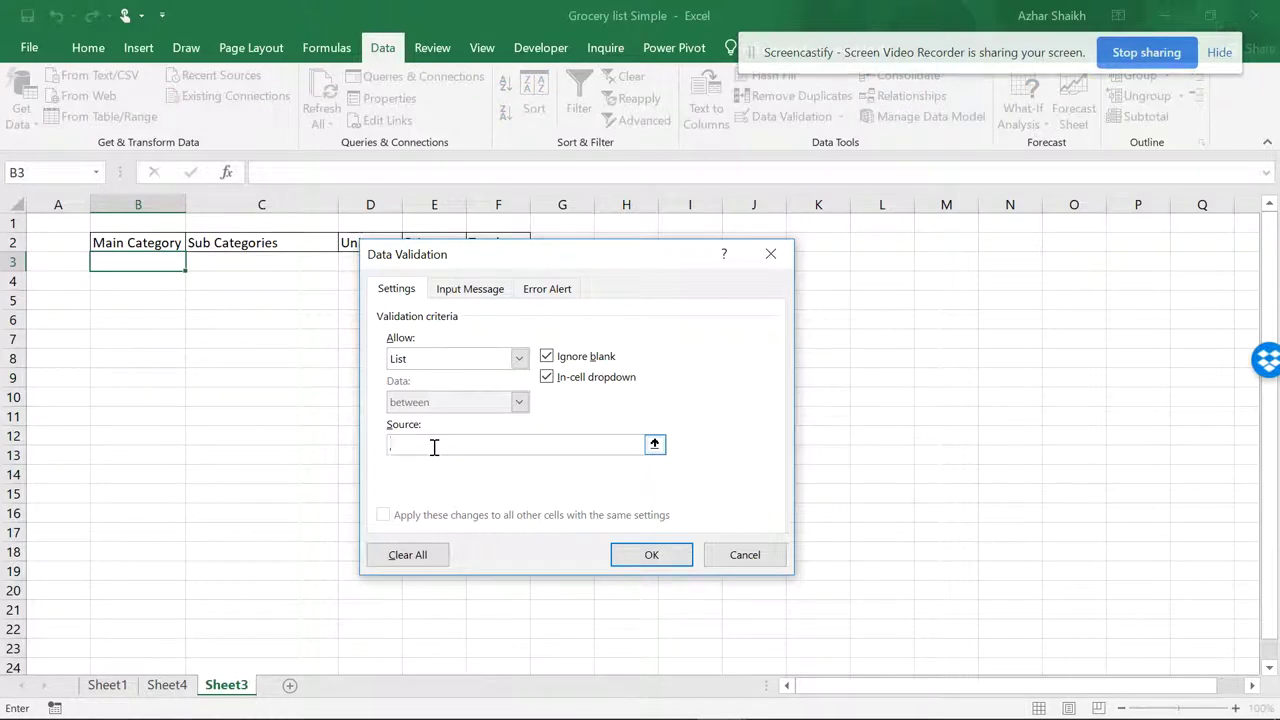
pyautogui.press('F3')
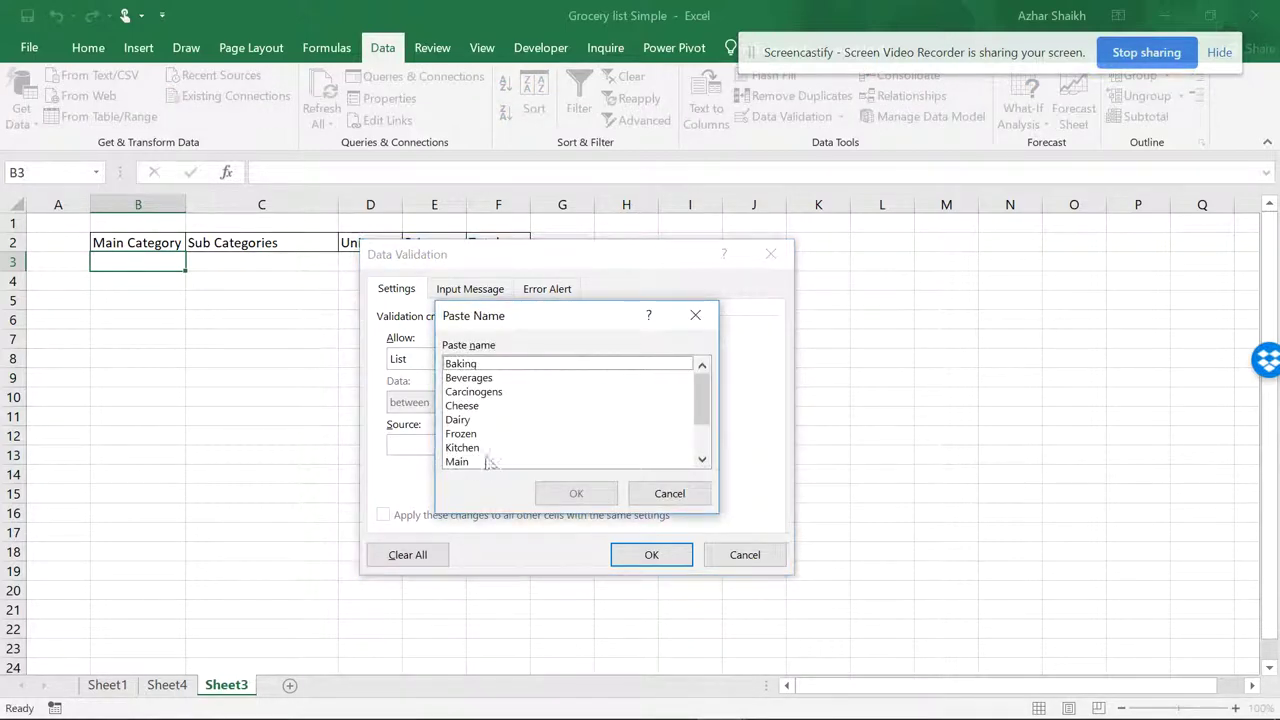
pyautogui.click(458, 462)
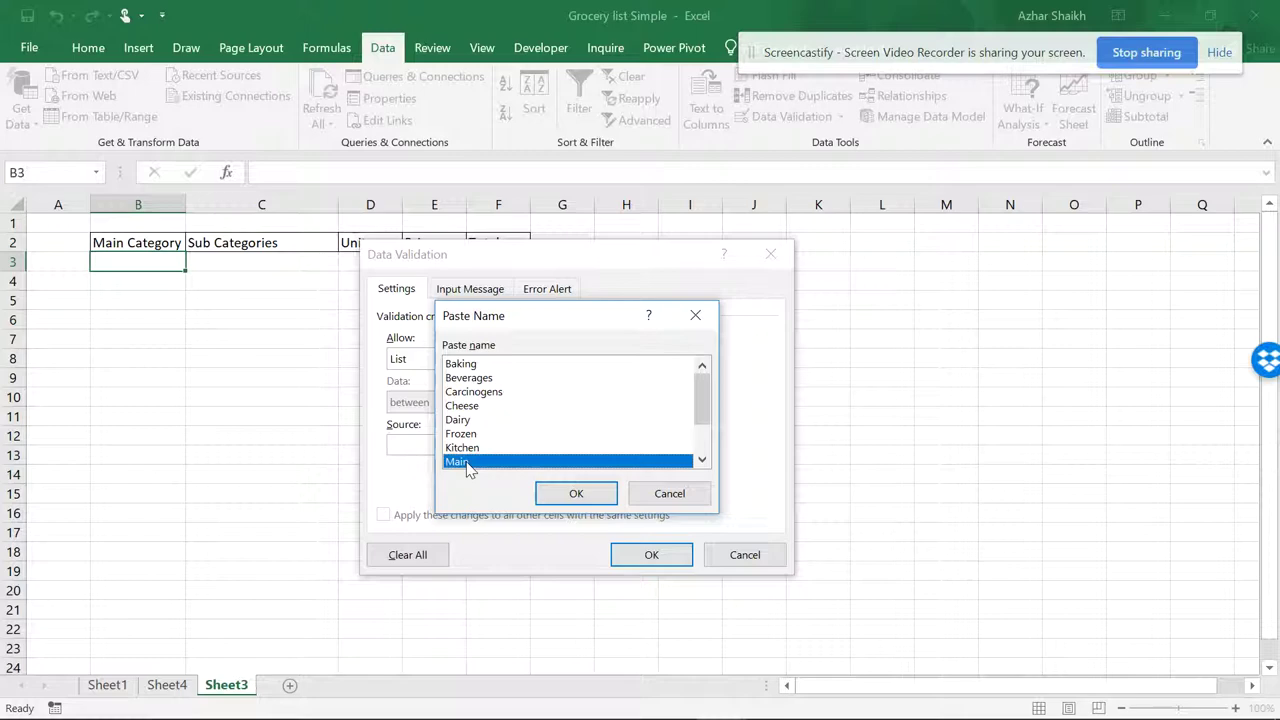
pyautogui.doubleClick(467, 462)
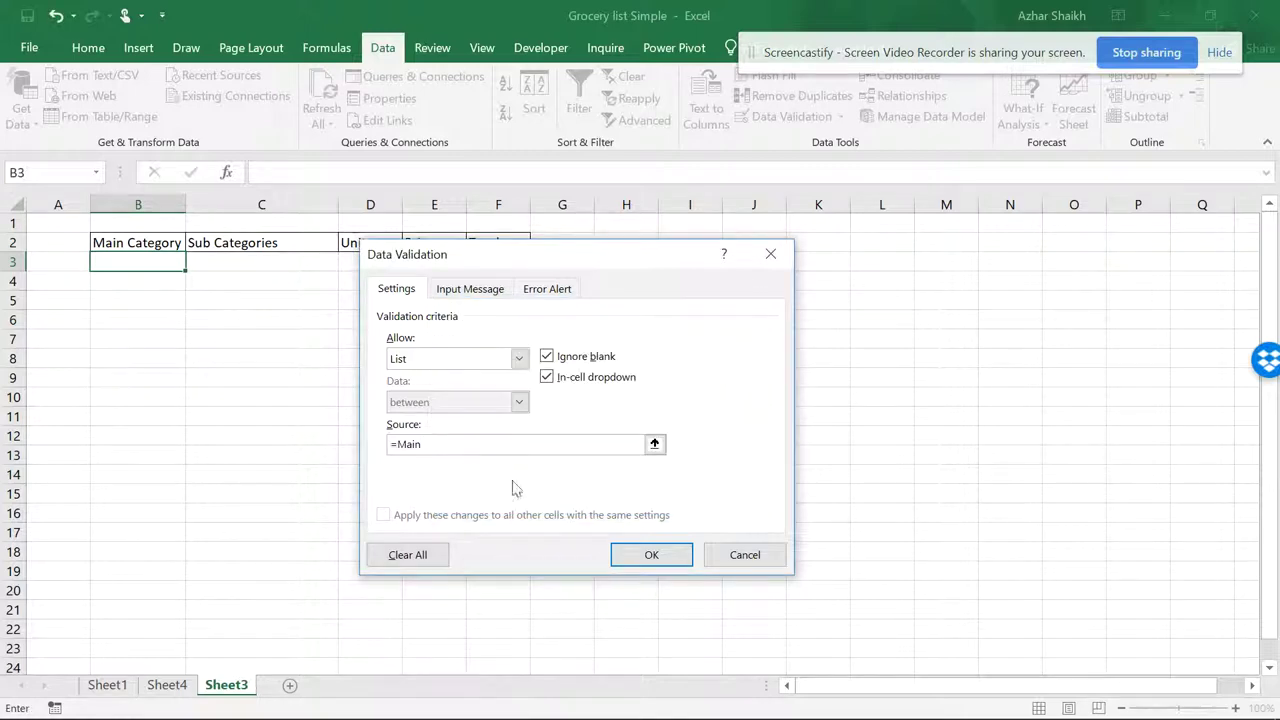
pyautogui.click(652, 553)
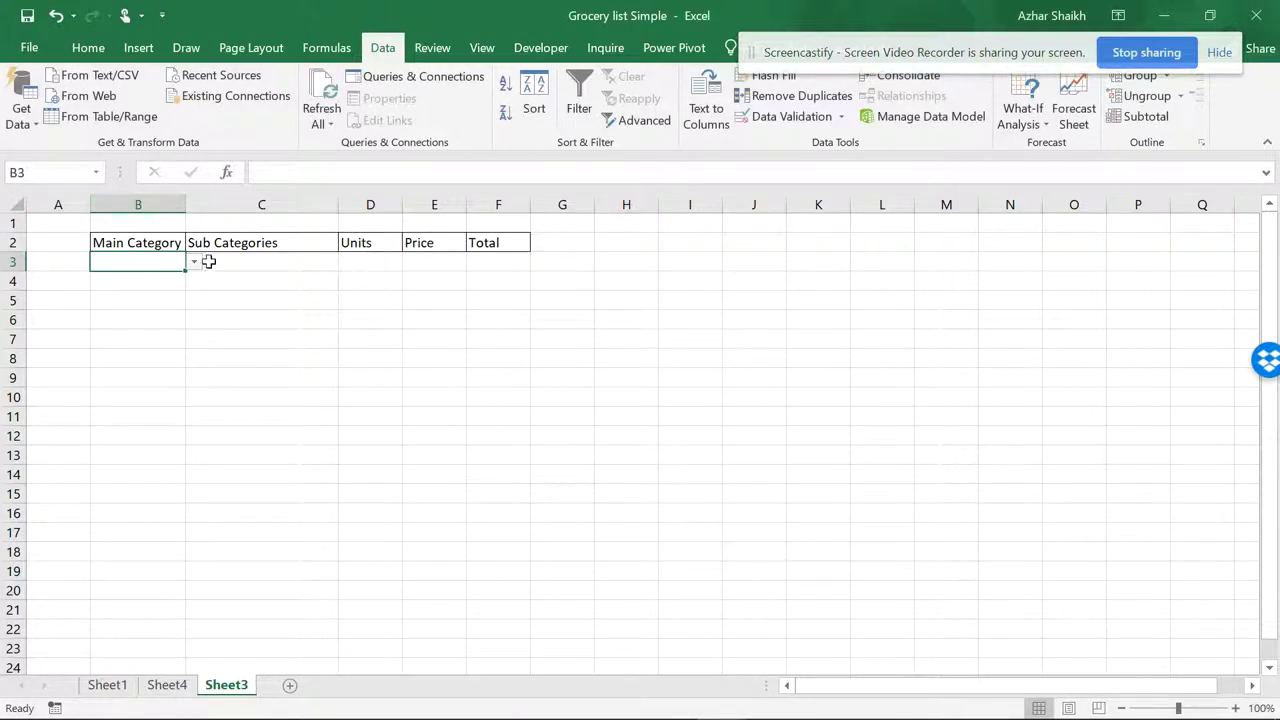
# Step: Browse the main category dropdown in B3 and choose Baking
pyautogui.click(195, 262)
pyautogui.scroll(-1, 189, 334)
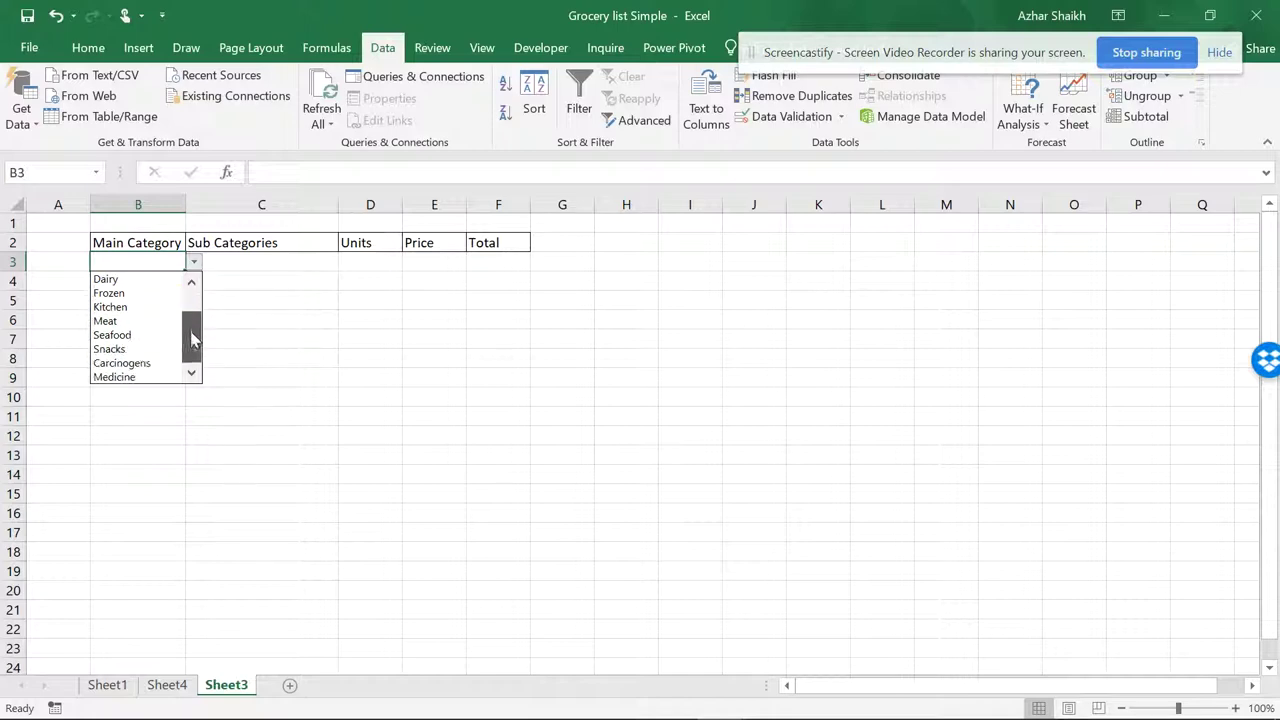
pyautogui.scroll(1, 185, 326)
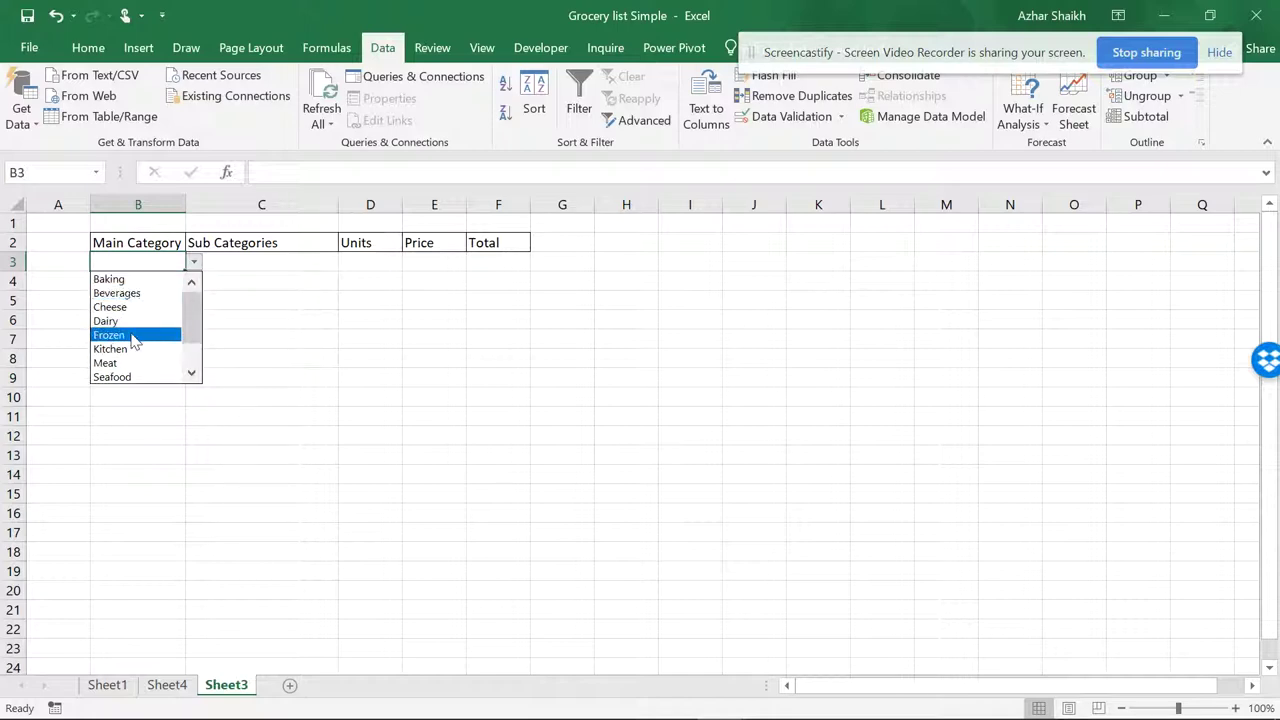
pyautogui.moveTo(190, 320)
pyautogui.mouseDown()
pyautogui.moveTo(194, 350)
pyautogui.moveTo(193, 295)
pyautogui.mouseUp()
pyautogui.click(150, 245)
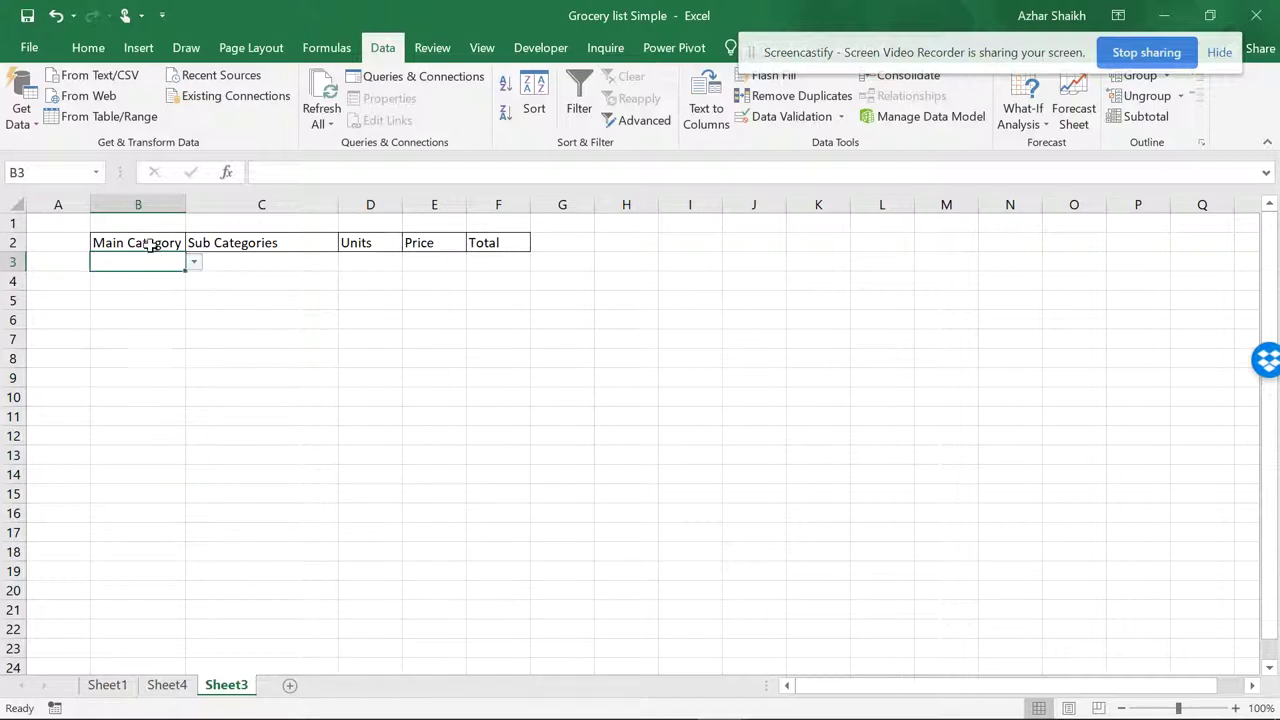
pyautogui.click(195, 262)
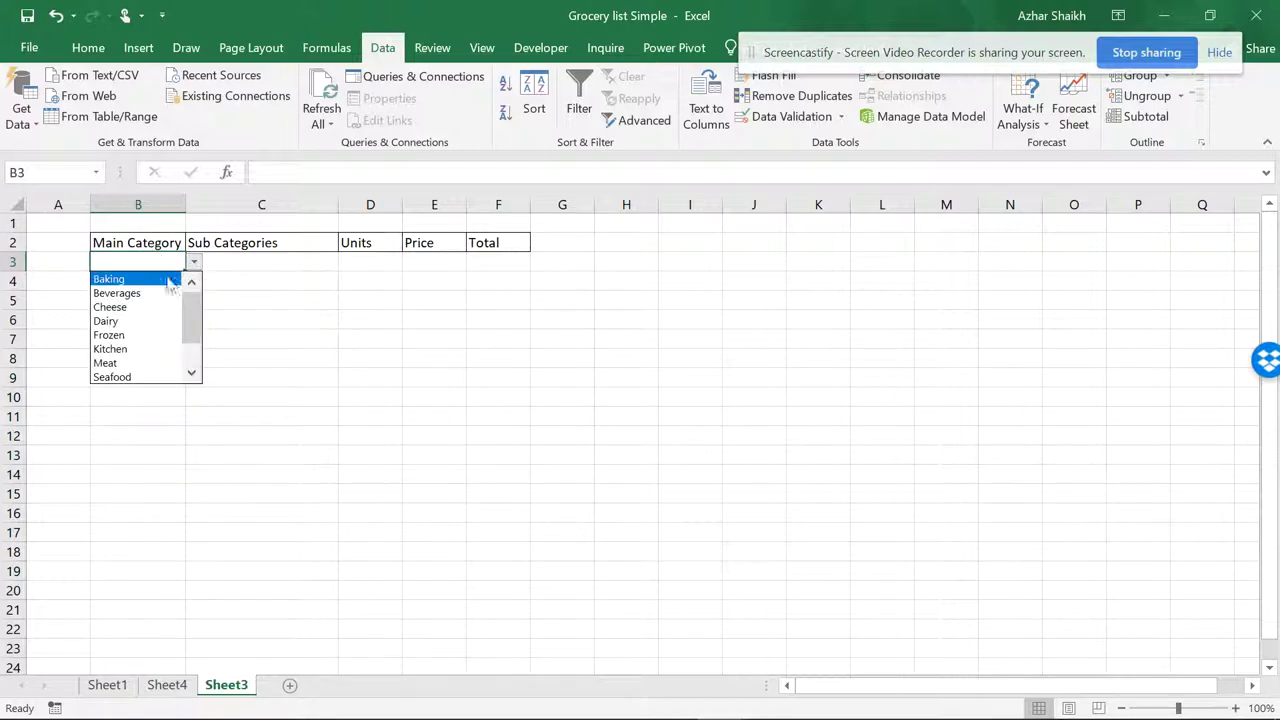
pyautogui.click(178, 278)
# Step: Review the Baking items on Sheet4, then give C3 on Sheet3 a list validation using INDIRECT on its main category
pyautogui.click(238, 271)
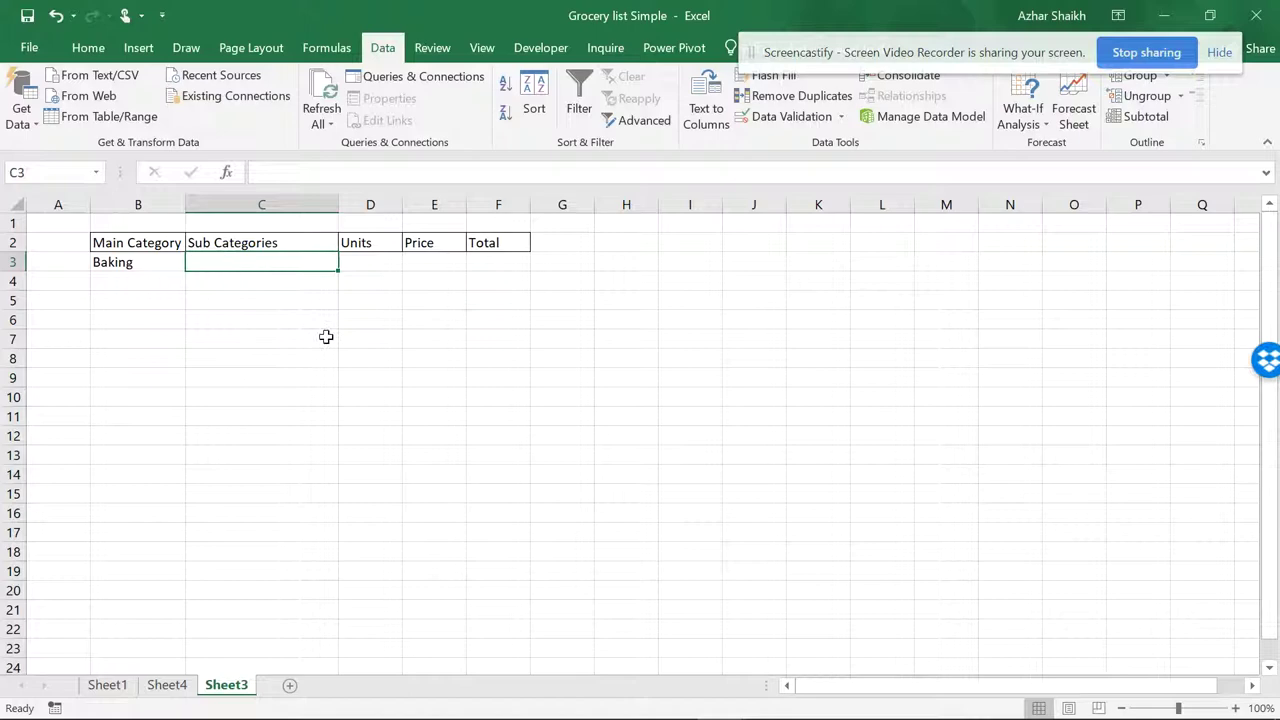
pyautogui.click(166, 688)
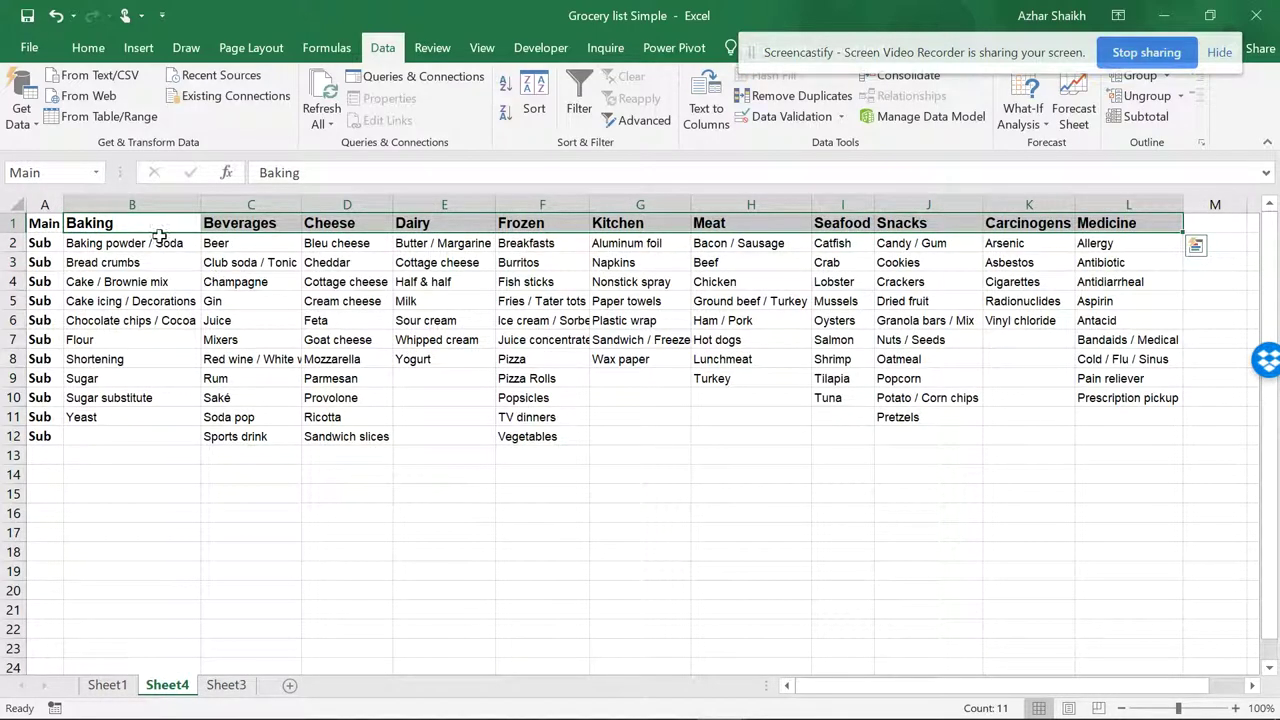
pyautogui.moveTo(155, 244); pyautogui.dragTo(128, 424)
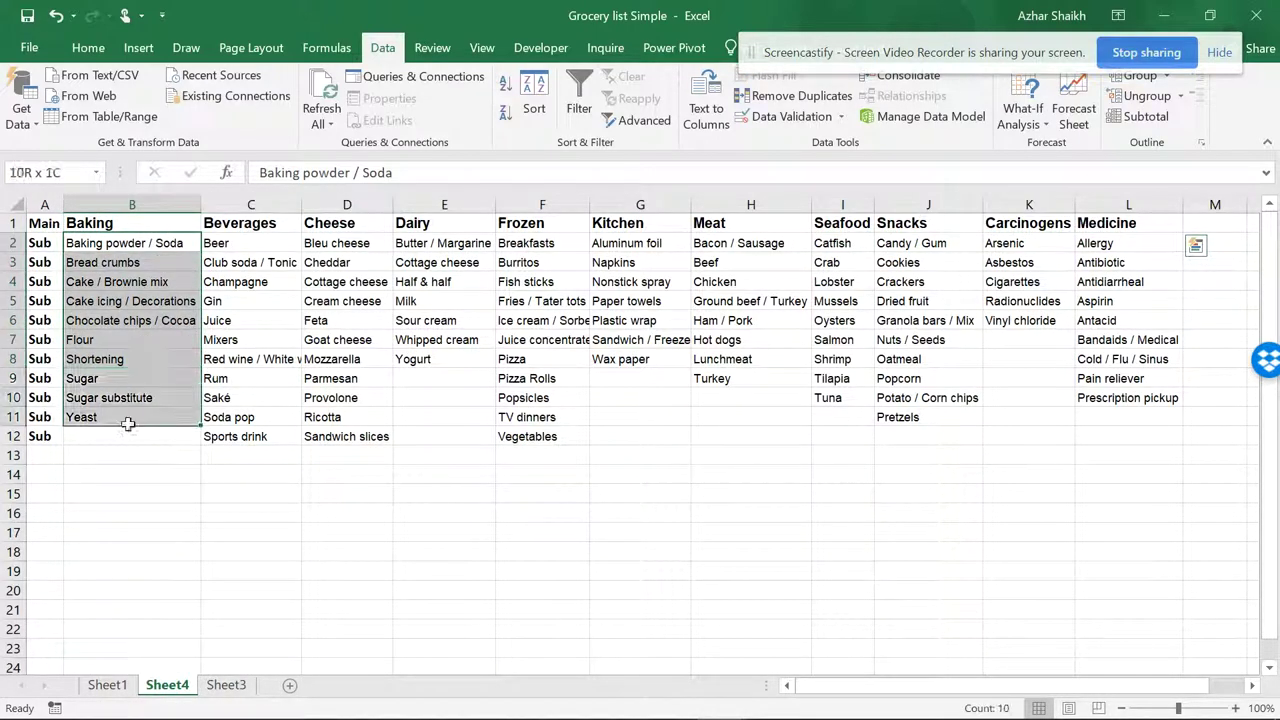
pyautogui.click(226, 685)
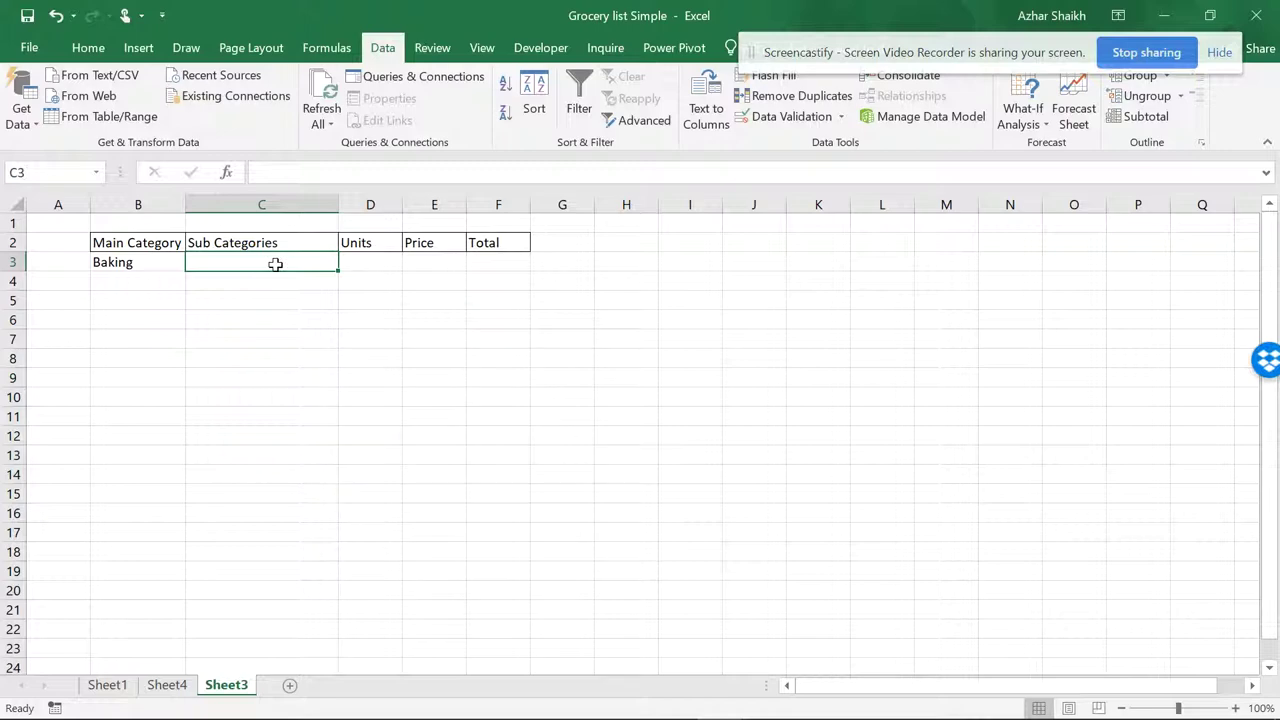
pyautogui.click(800, 116)
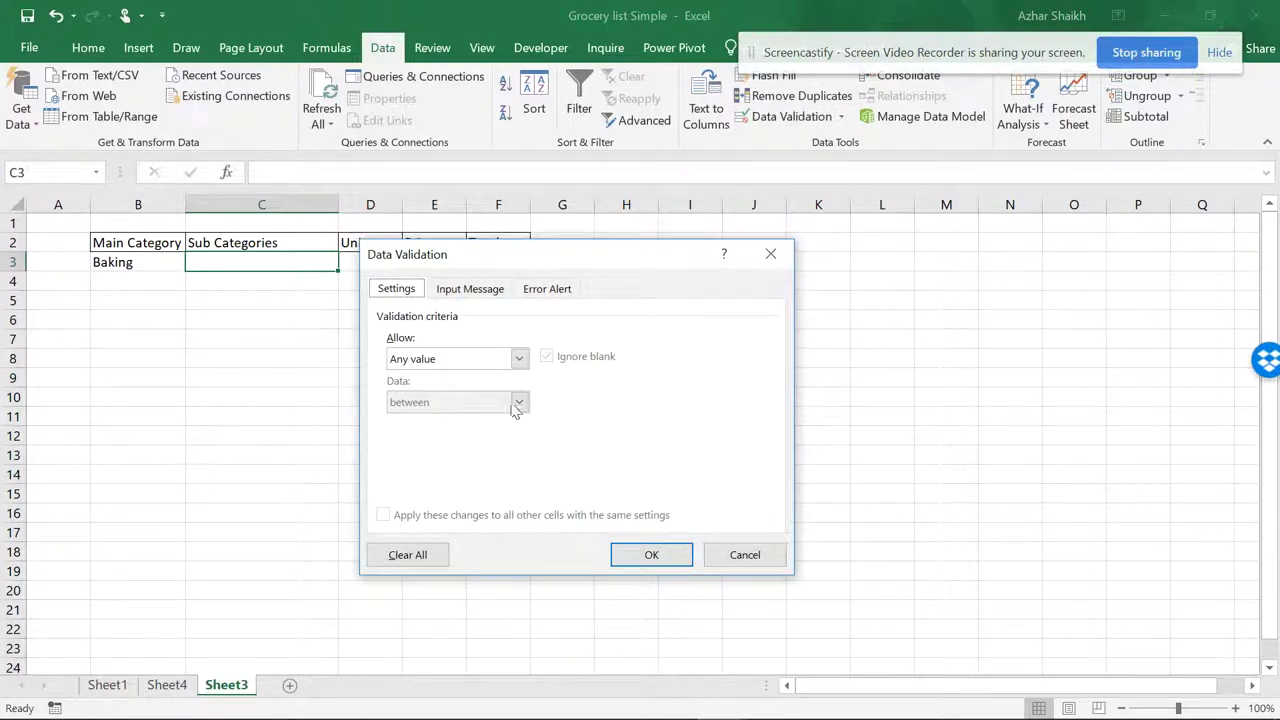
pyautogui.click(519, 358)
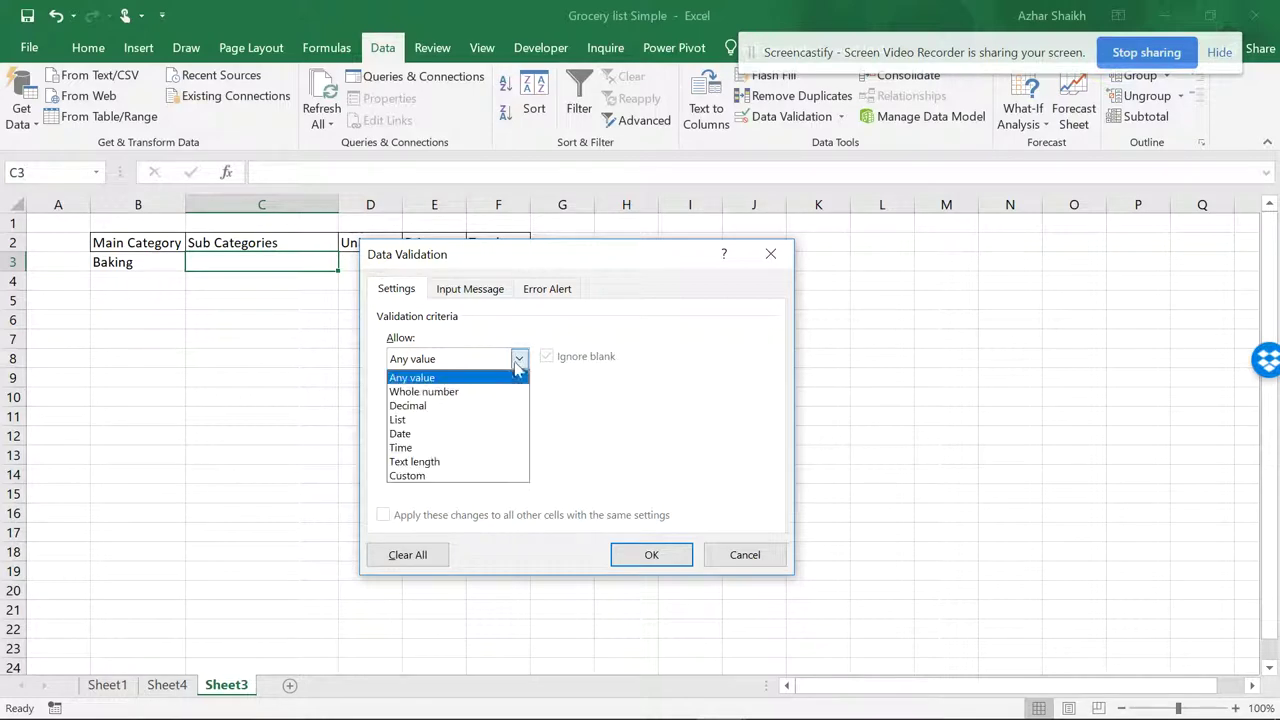
pyautogui.click(432, 420)
pyautogui.click(435, 445)
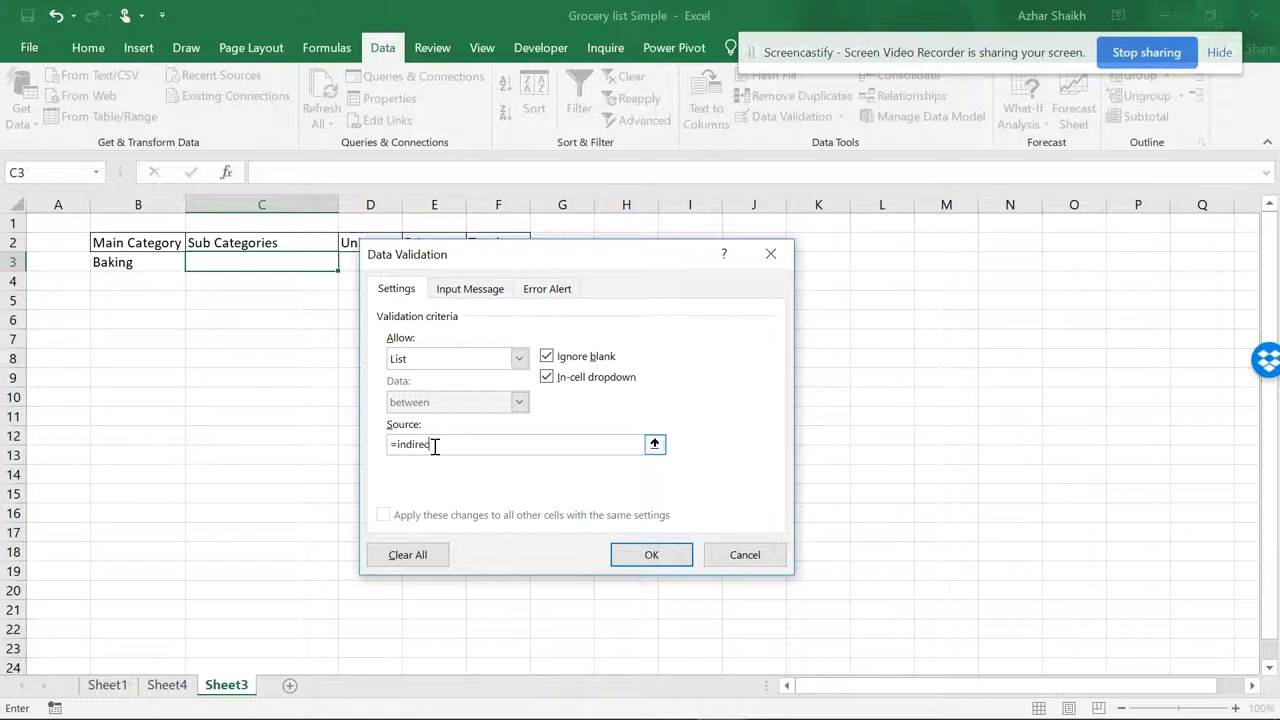
pyautogui.write('=indirect(')
pyautogui.click(647, 555)
# Step: Test the dependent dropdown in C3 by choosing Cake icing / Decorations
pyautogui.click(346, 262)
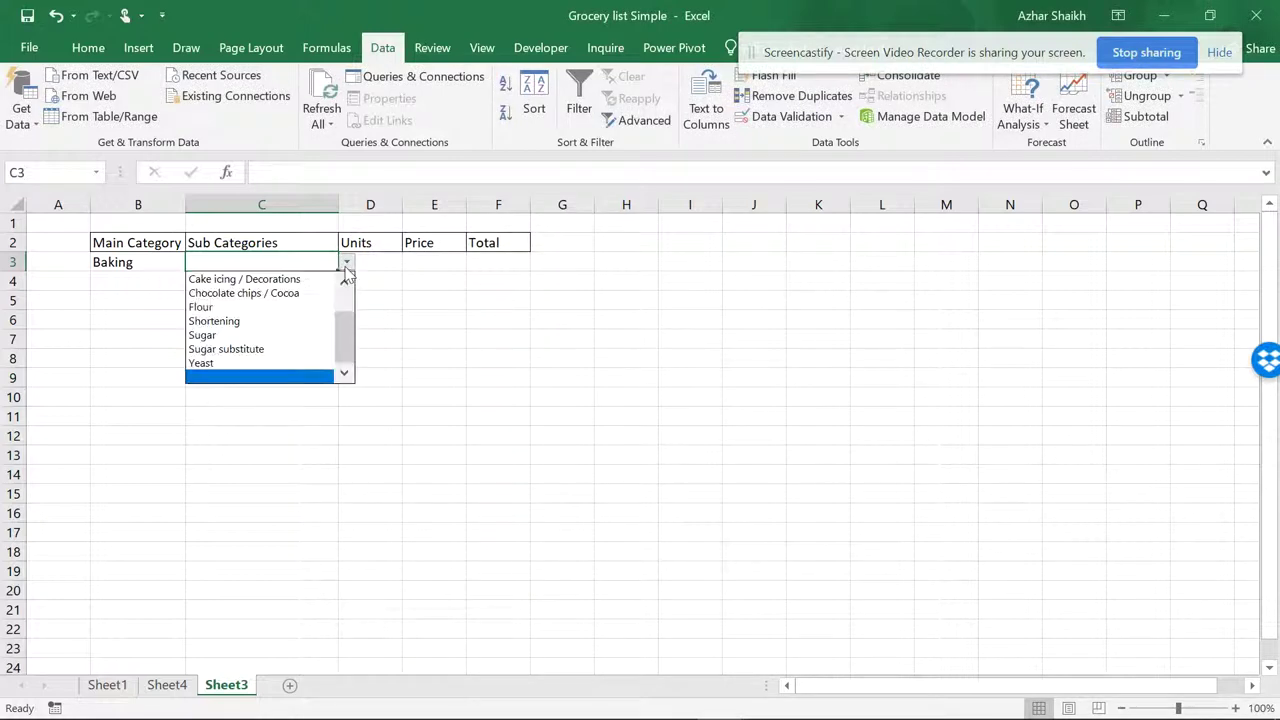
pyautogui.click(225, 279)
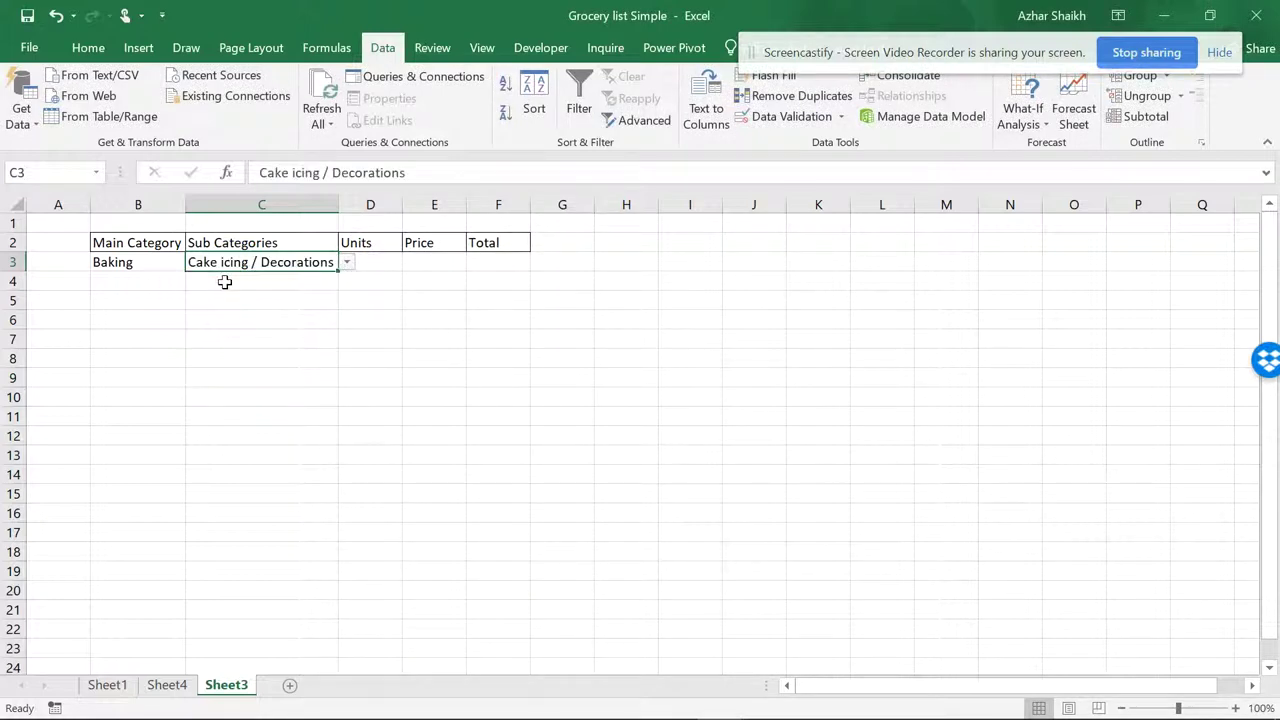
pyautogui.click(347, 265)
pyautogui.click(327, 263)
pyautogui.click(346, 262)
pyautogui.click(163, 276)
pyautogui.click(166, 277)
# Step: Extend the main category dropdown from B3 down to B10, clearing B3 first so the copied cells are empty
pyautogui.click(160, 262)
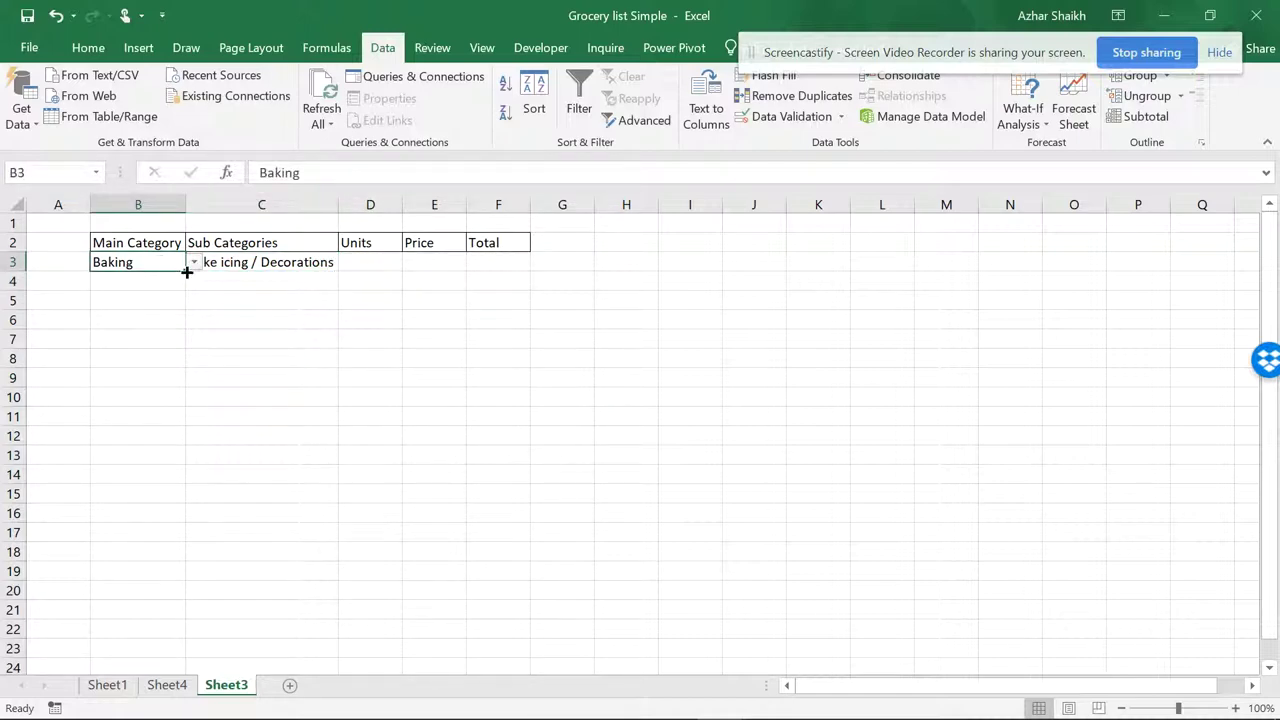
pyautogui.moveTo(187, 272); pyautogui.dragTo(186, 403)
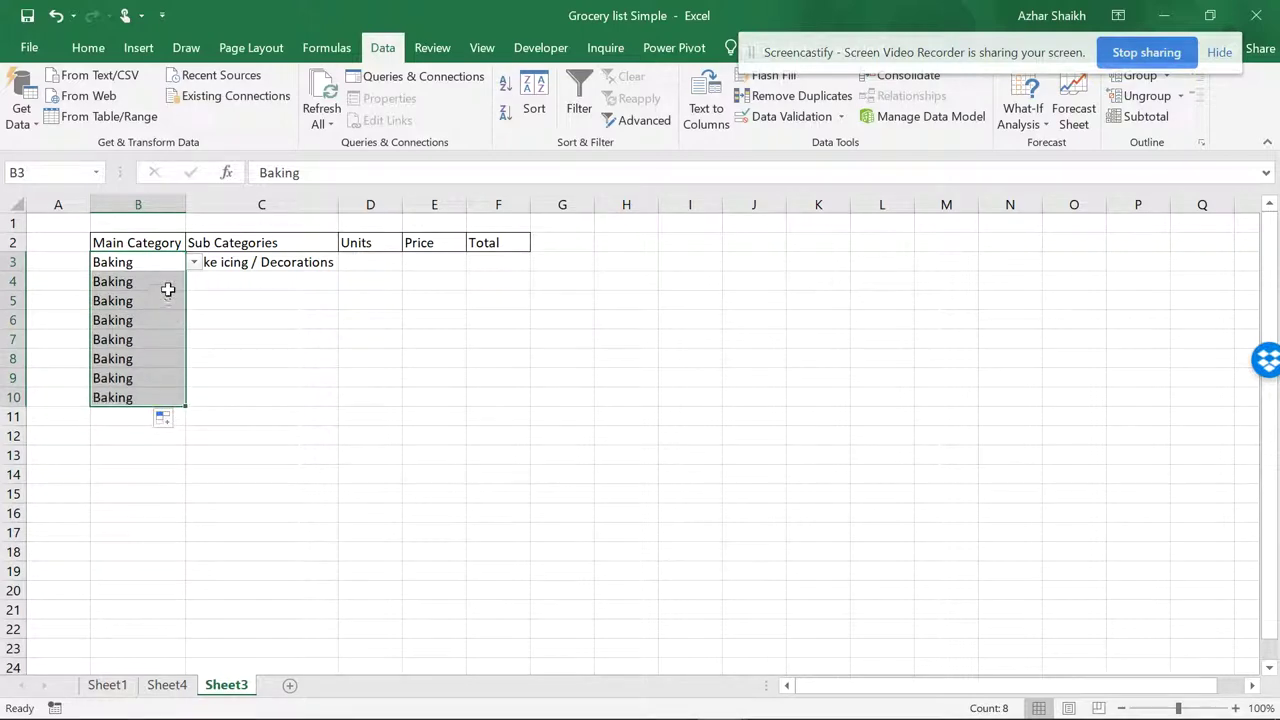
pyautogui.click(171, 263)
pyautogui.press('Delete')
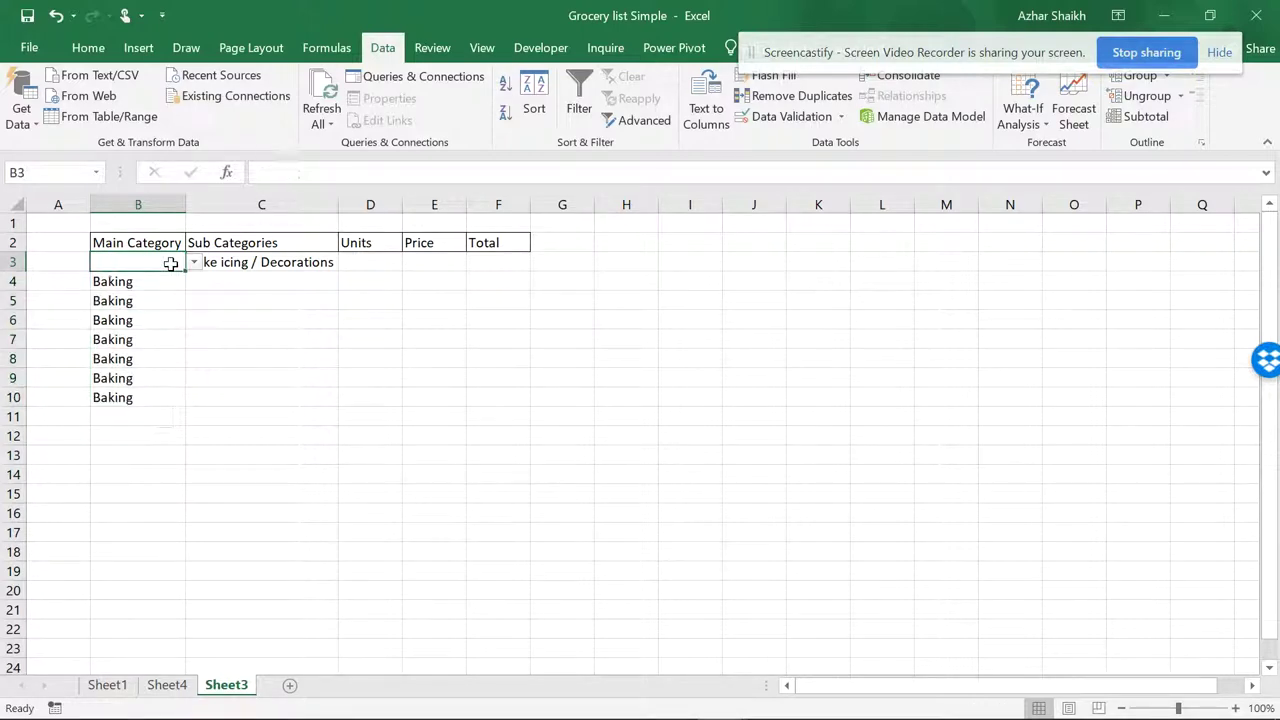
pyautogui.moveTo(187, 274); pyautogui.dragTo(177, 386)
pyautogui.click(188, 292)
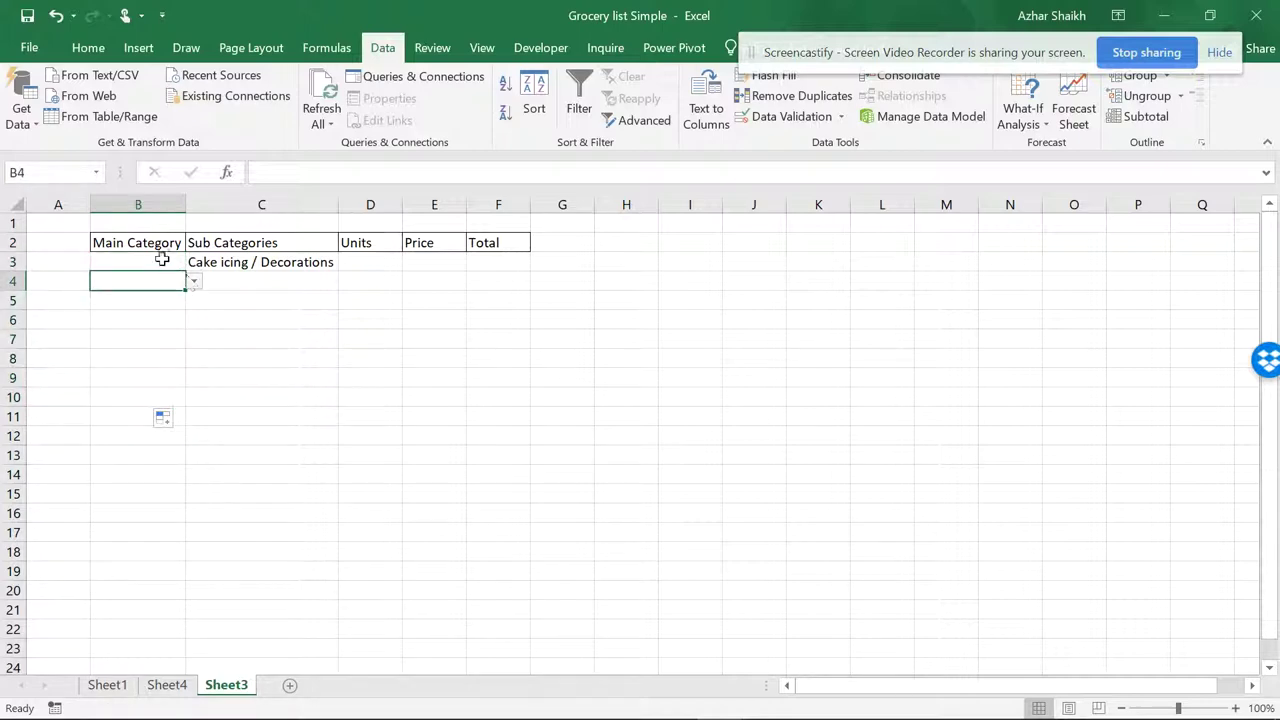
# Step: Choose Baking as the main category in B3 and Dairy in B4
pyautogui.click(184, 263)
pyautogui.click(193, 262)
pyautogui.click(163, 282)
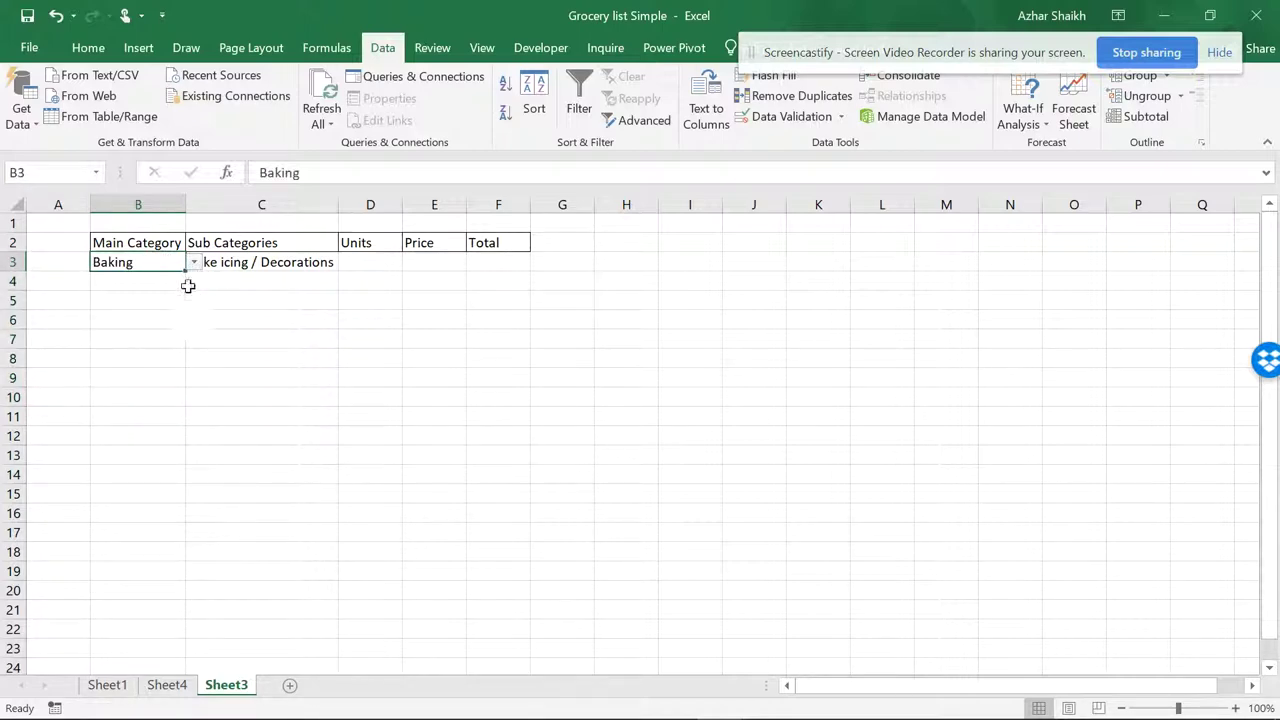
pyautogui.click(183, 284)
pyautogui.click(193, 281)
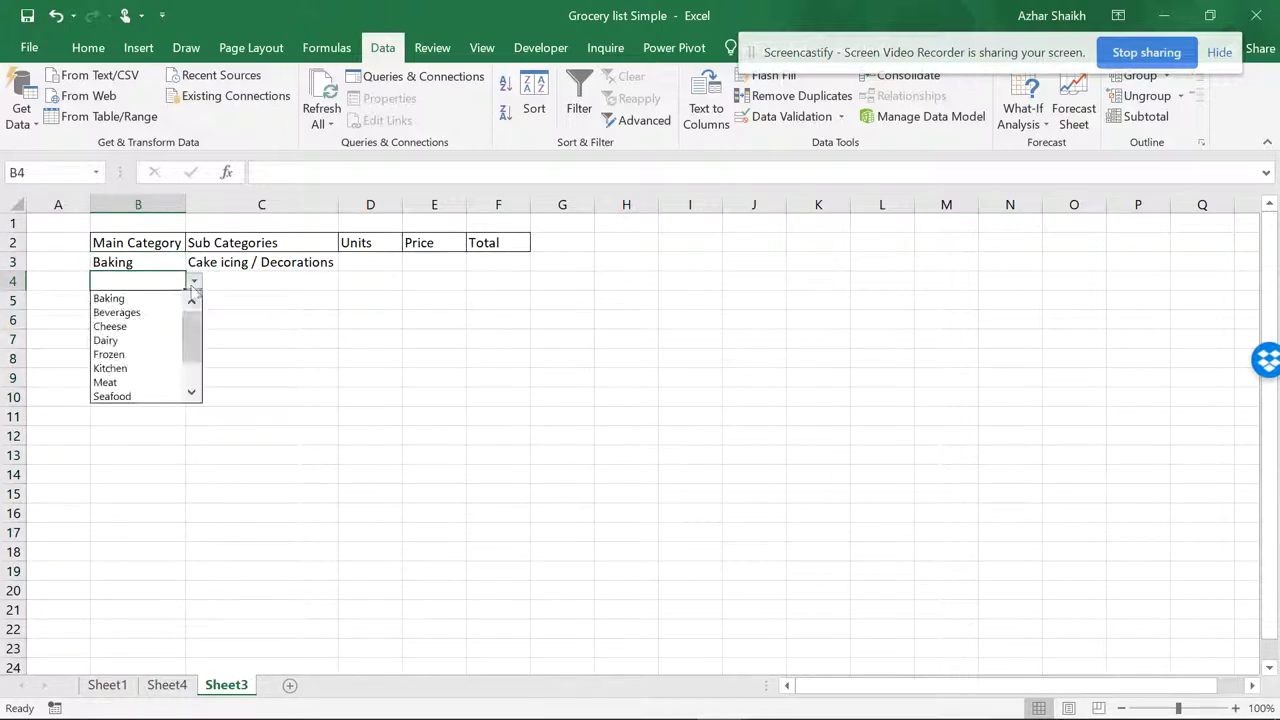
pyautogui.click(146, 341)
# Step: Clear the subcategory in C3 and fill its empty dependent dropdown down to C11
pyautogui.click(289, 279)
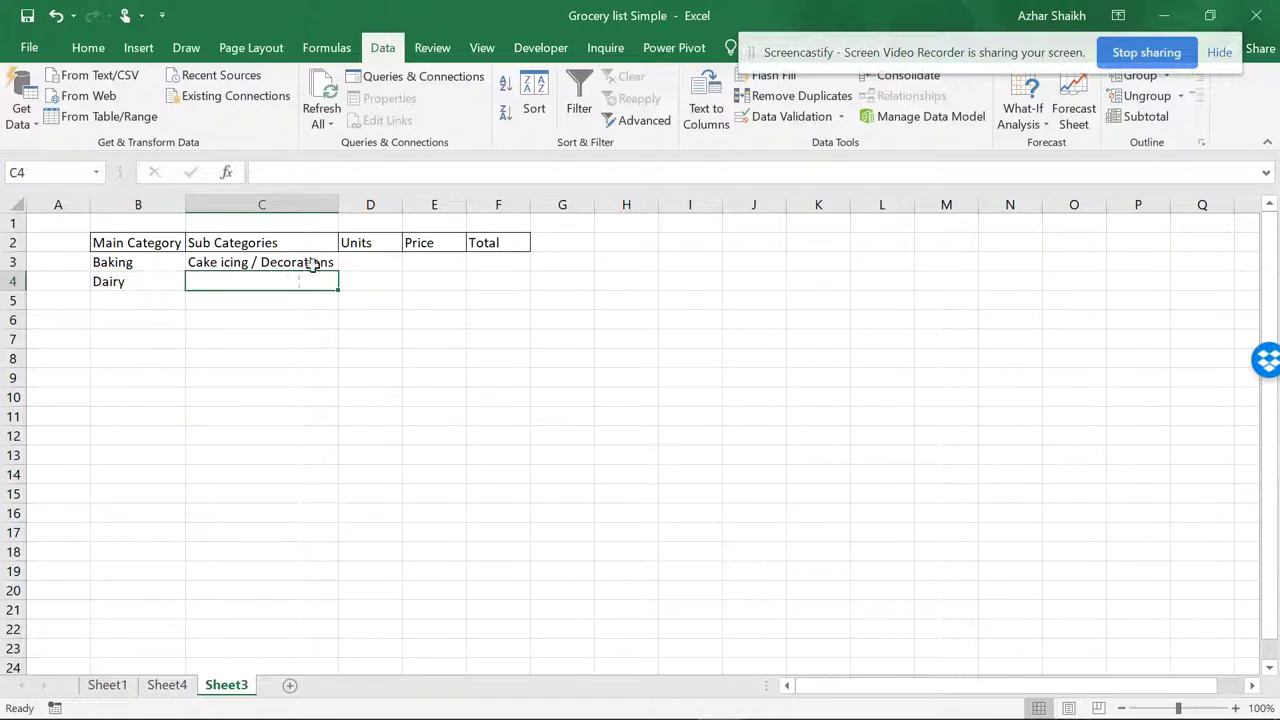
pyautogui.click(314, 264)
pyautogui.press('Delete')
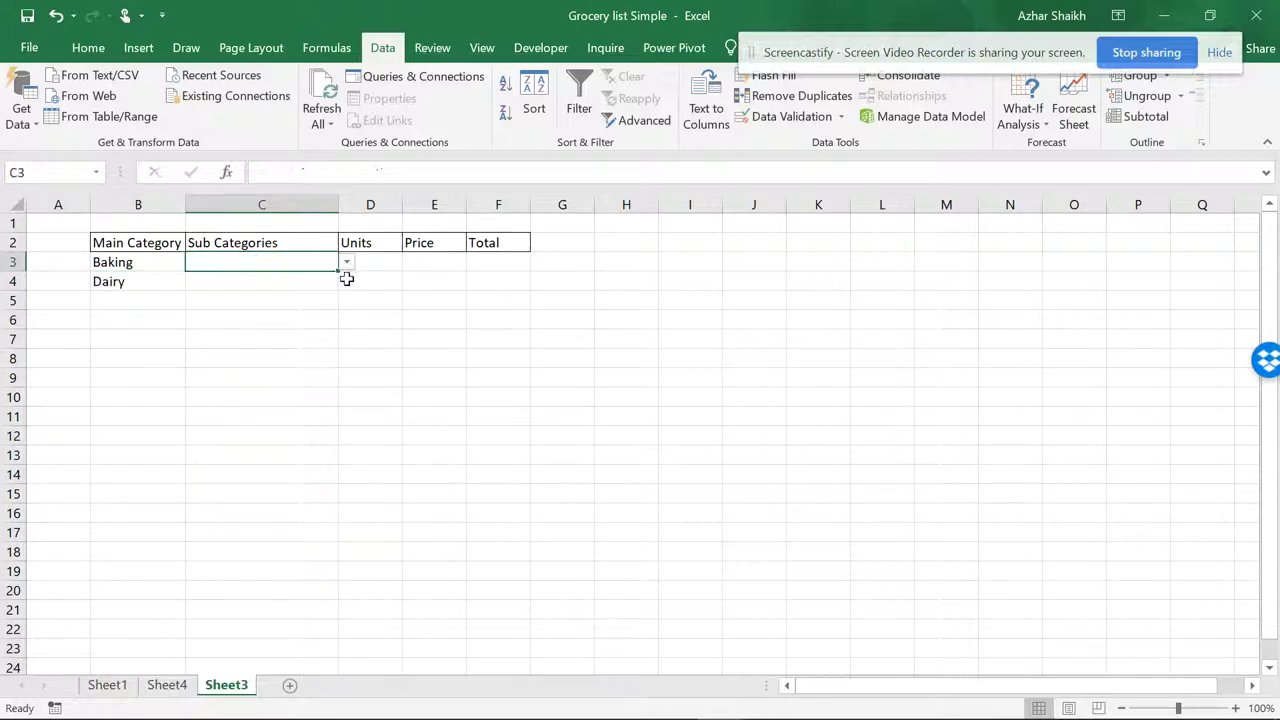
pyautogui.moveTo(332, 269); pyautogui.dragTo(314, 429)
# Step: Fill Dairy from B4 down to B12 and choose Milk as the subcategory in C4
pyautogui.click(175, 284)
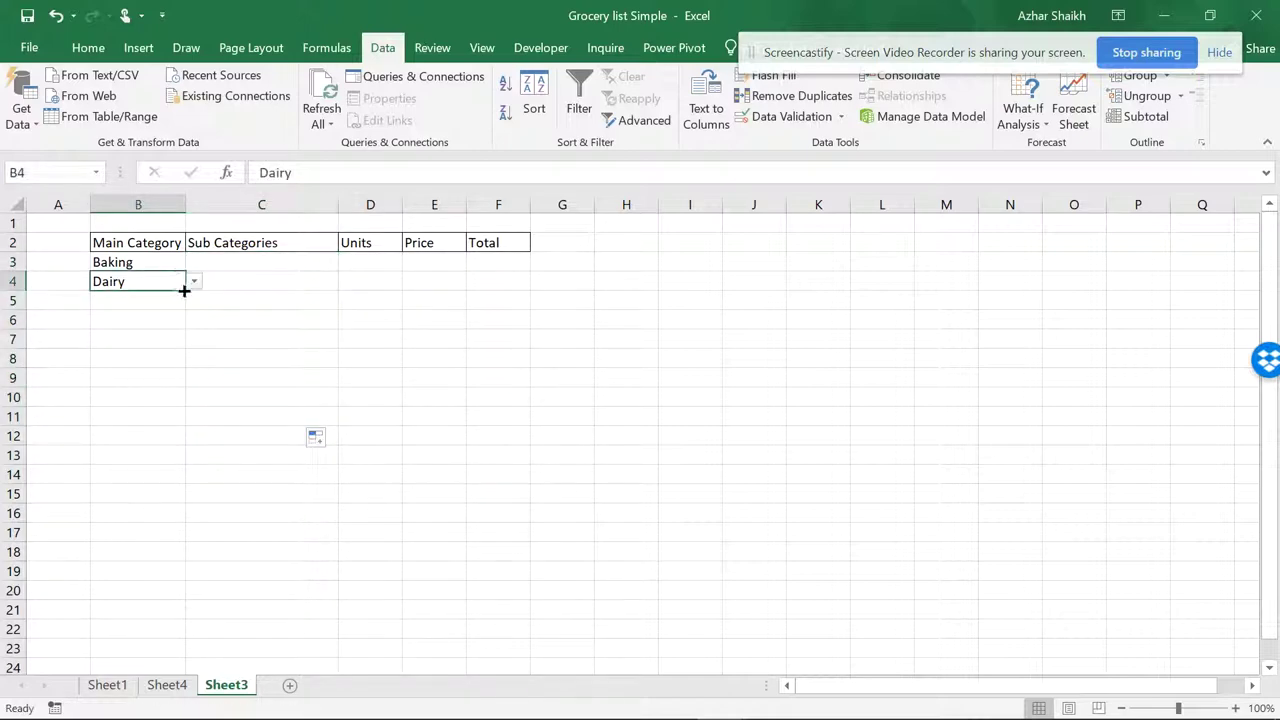
pyautogui.moveTo(184, 290); pyautogui.dragTo(187, 434)
pyautogui.click(166, 281)
pyautogui.click(327, 281)
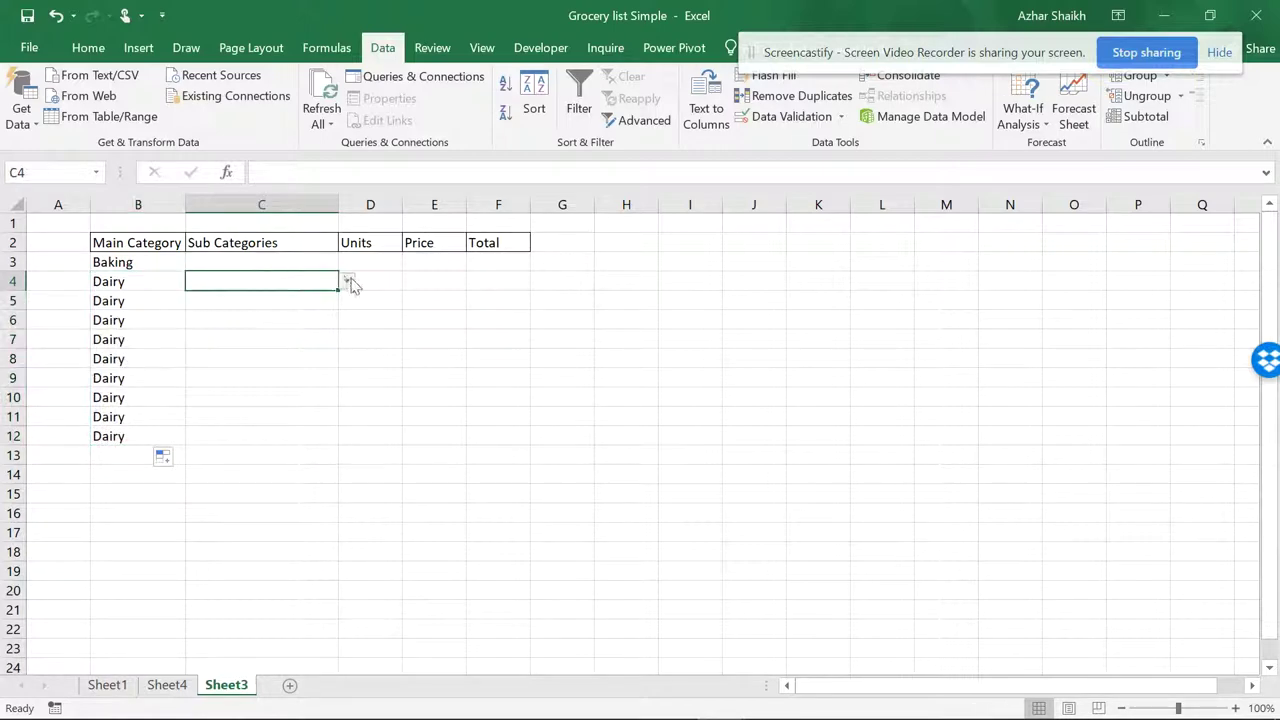
pyautogui.click(347, 283)
pyautogui.click(290, 302)
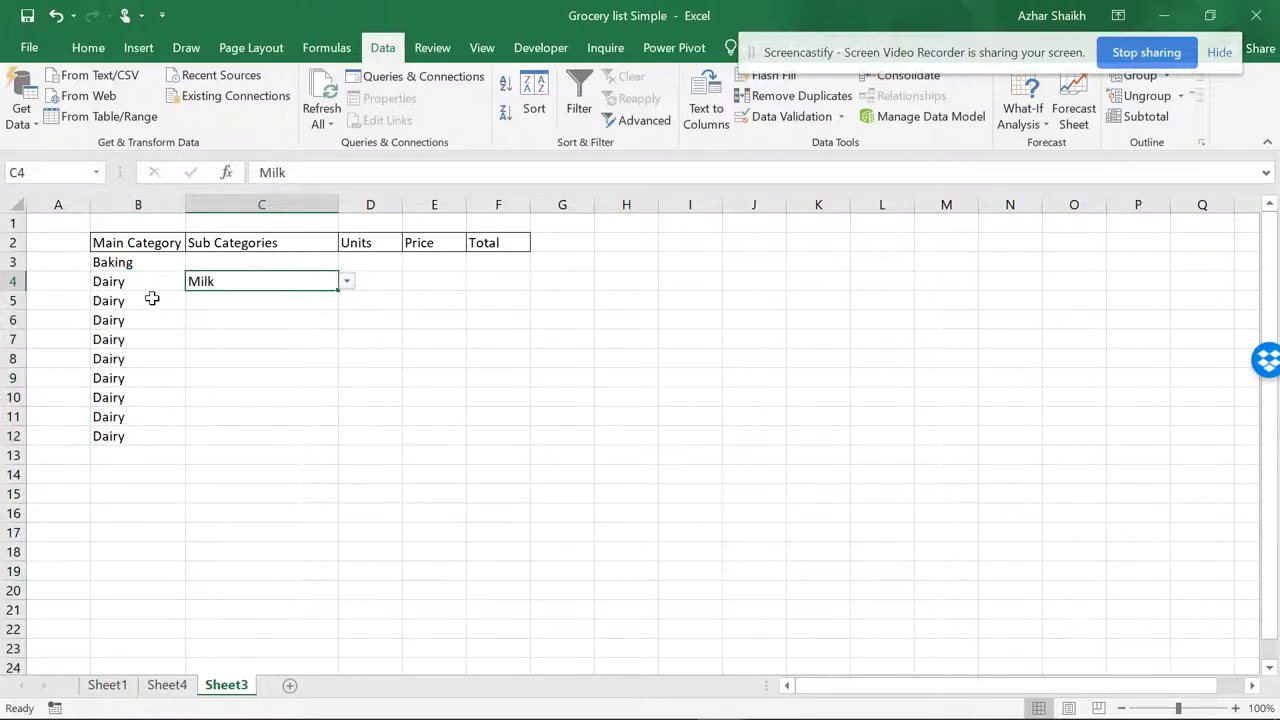
# Step: Choose Kitchen as the main category in B5 and Plastic wrap as its subcategory in C5
pyautogui.click(152, 299)
pyautogui.click(192, 301)
pyautogui.click(110, 345)
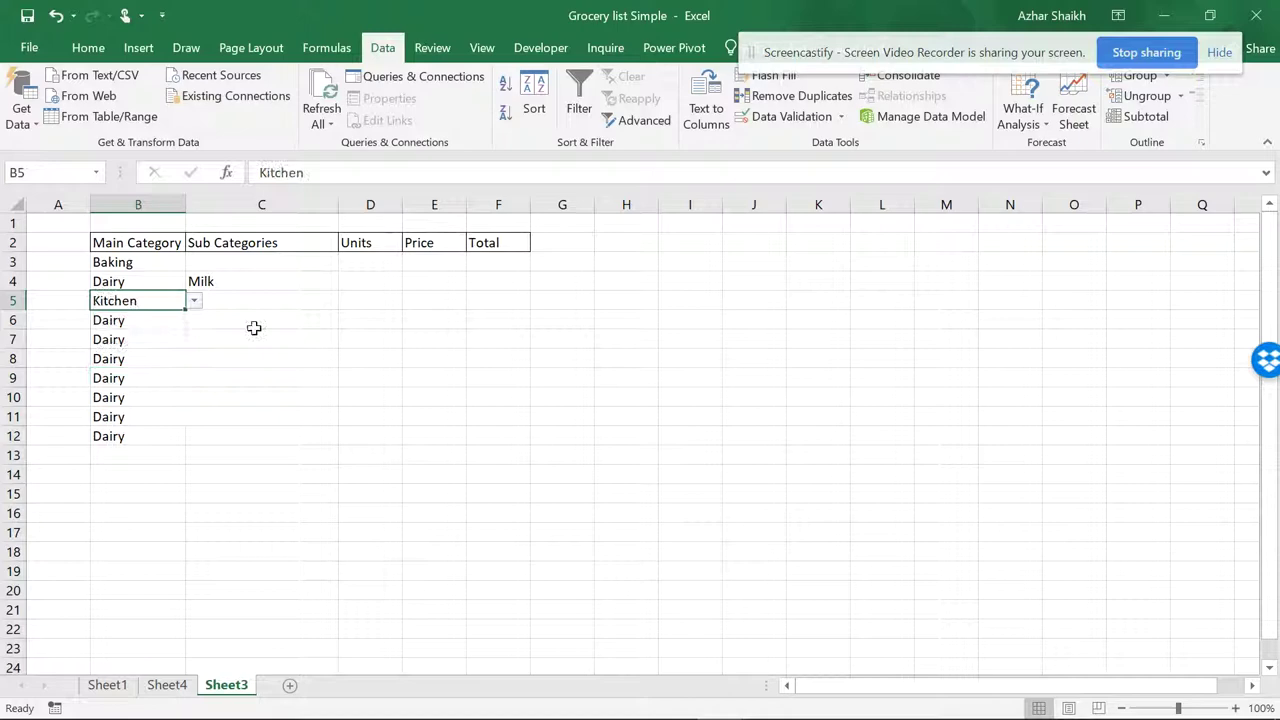
pyautogui.click(297, 307)
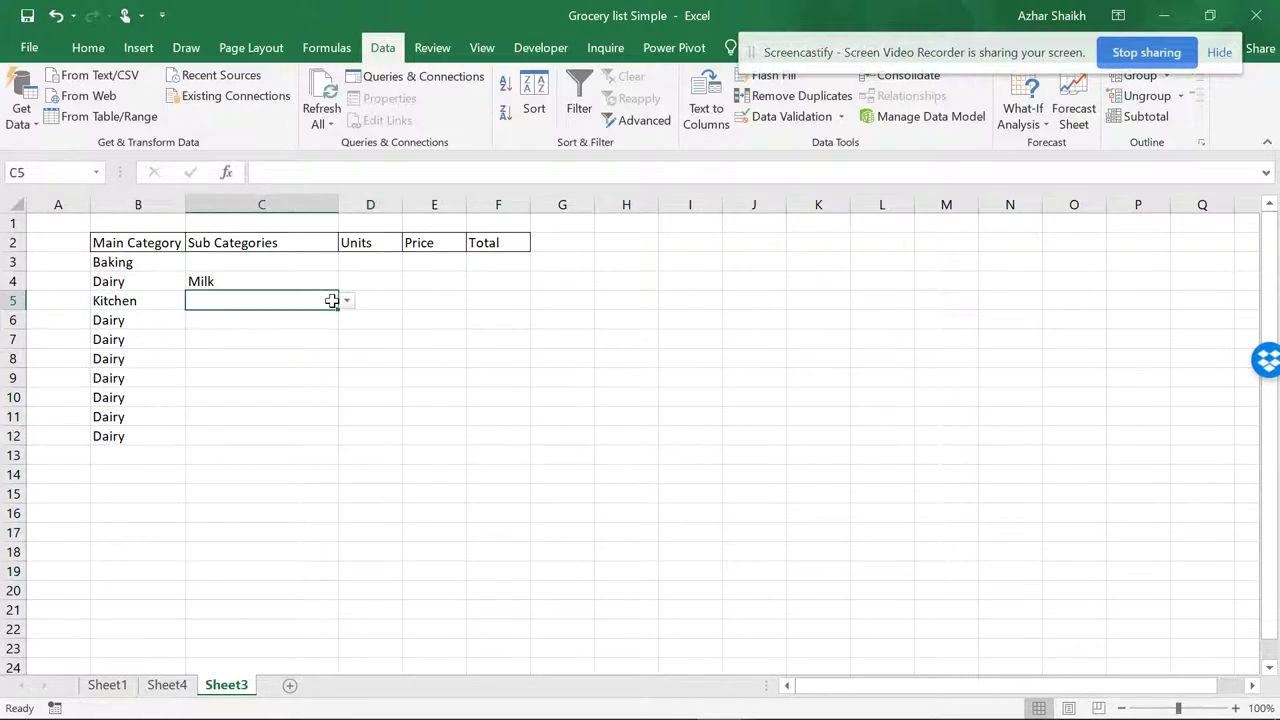
pyautogui.click(346, 301)
pyautogui.click(257, 332)
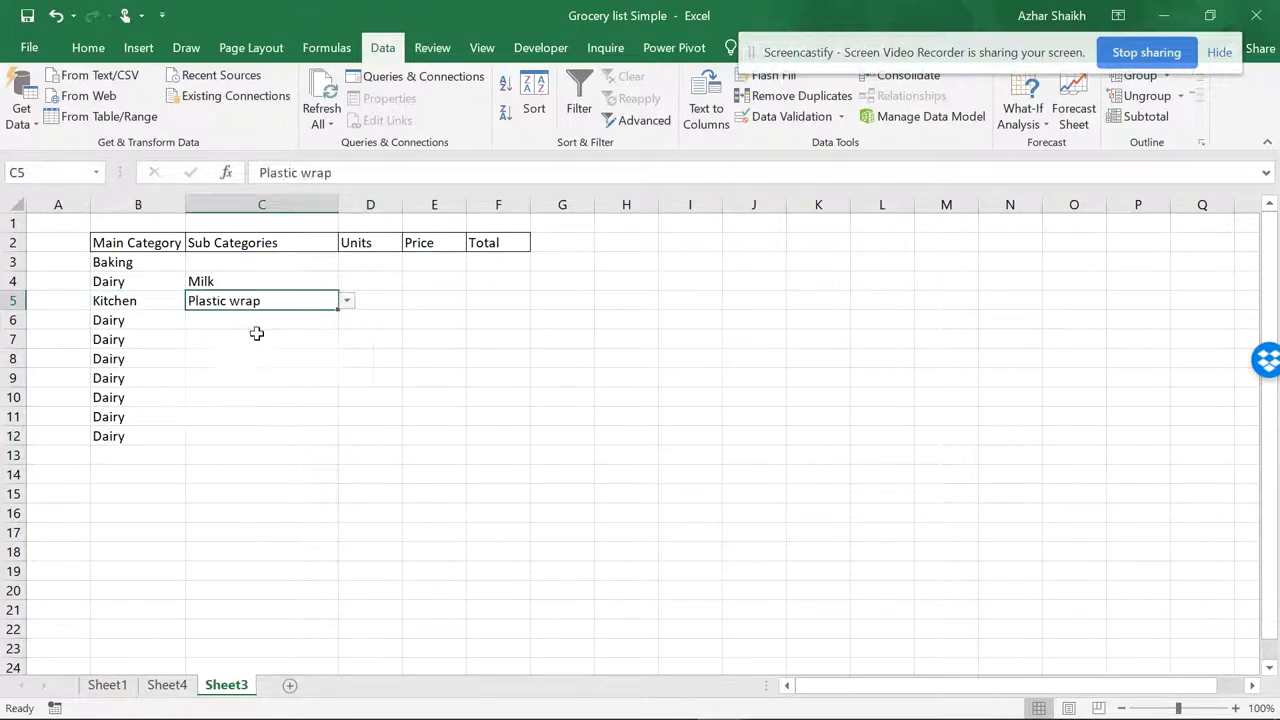
# Step: Change the main category in B6 to Snacks and choose Nuts / Seeds as its subcategory in C6
pyautogui.click(150, 322)
pyautogui.click(193, 320)
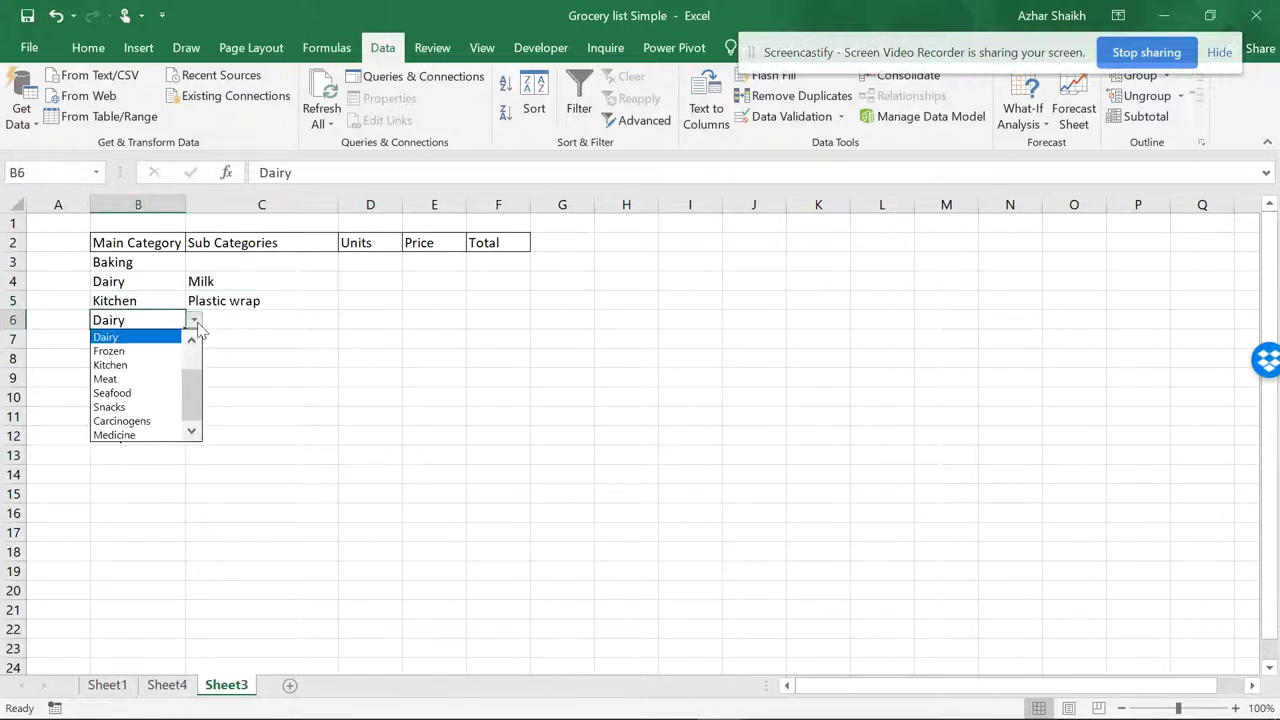
pyautogui.click(160, 407)
pyautogui.click(292, 320)
pyautogui.click(346, 320)
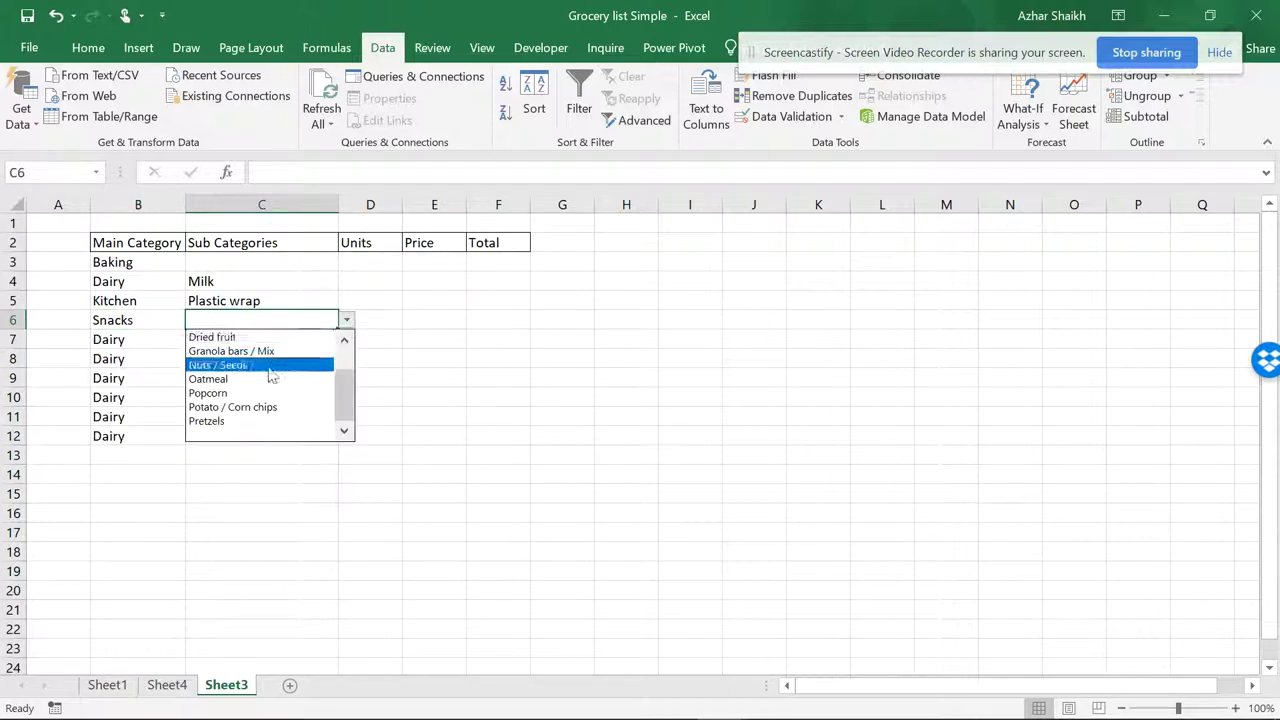
pyautogui.click(268, 366)
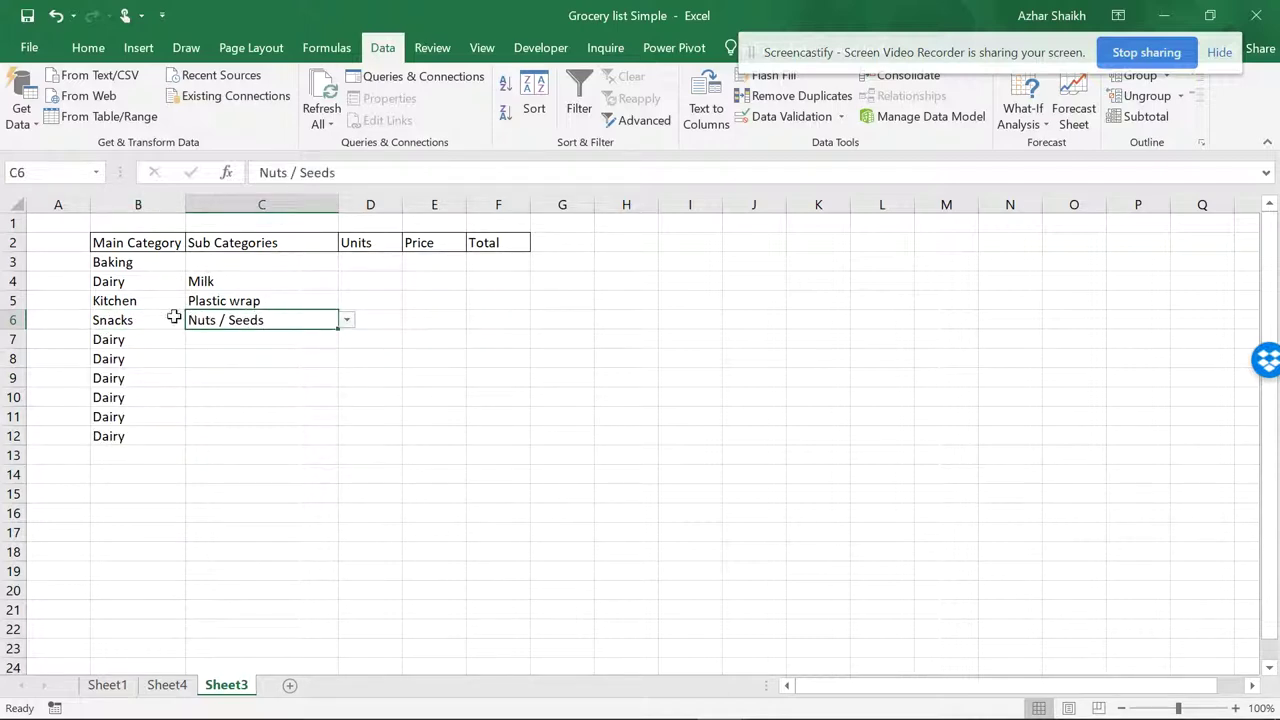
# Step: Set the main category in B7 to Medicine and the subcategory in C7 to Cold / Flu / Sinus
pyautogui.click(135, 340)
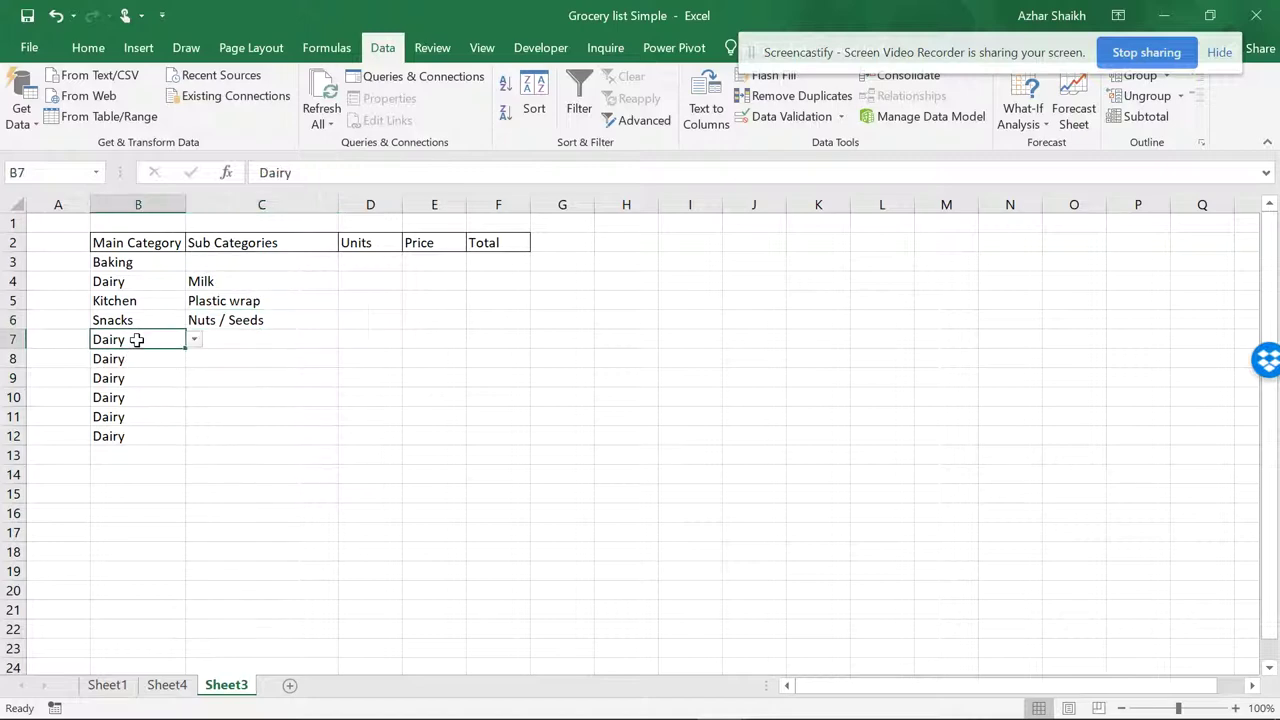
pyautogui.click(193, 340)
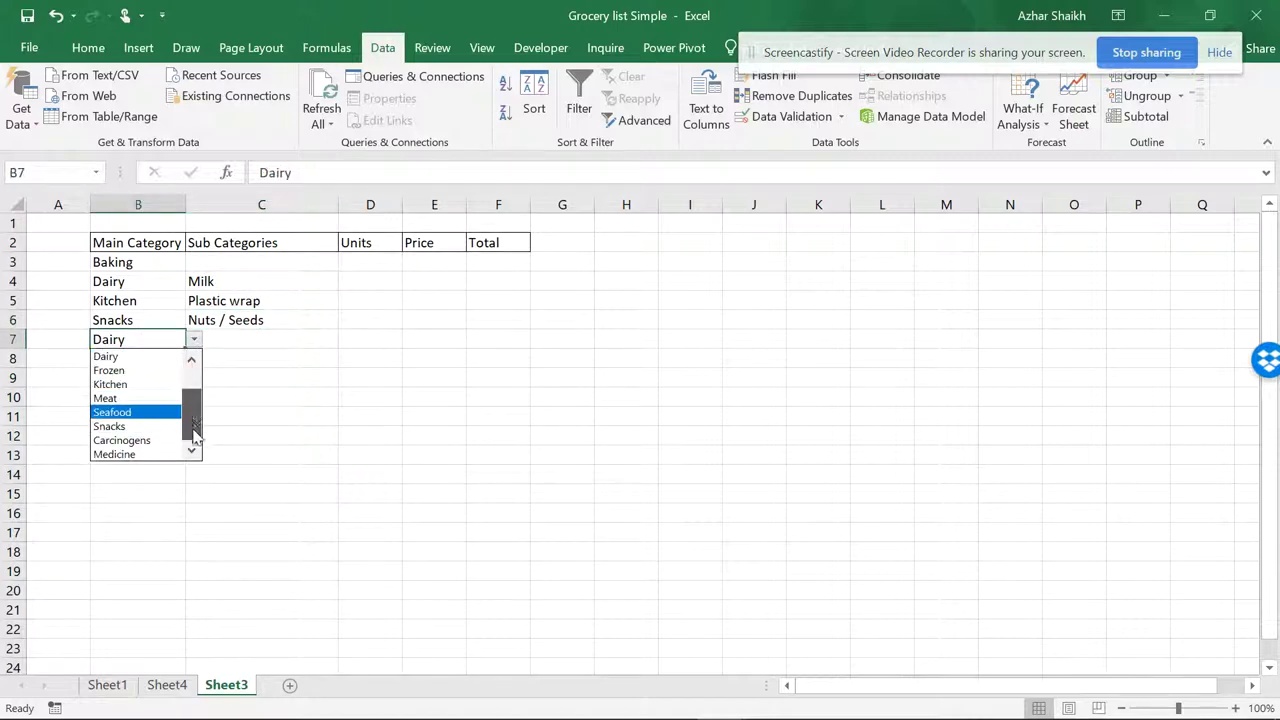
pyautogui.press('Escape')
pyautogui.click(249, 339)
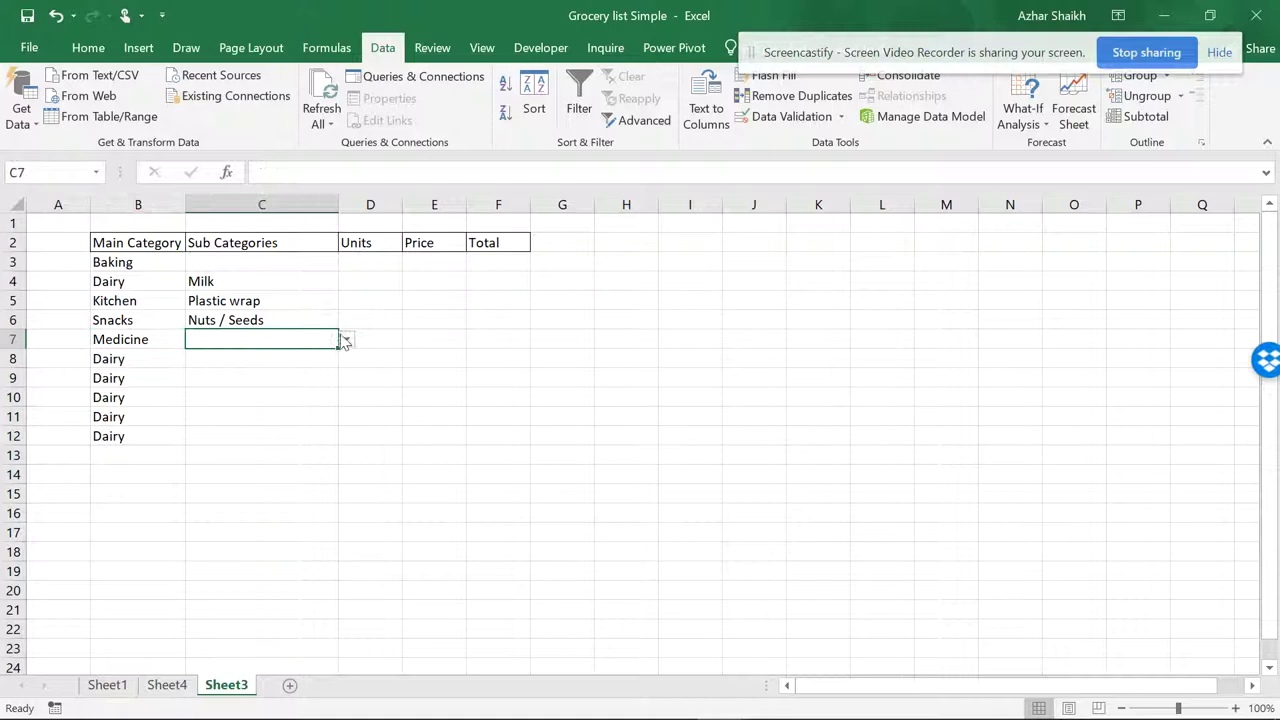
pyautogui.click(346, 339)
pyautogui.click(248, 398)
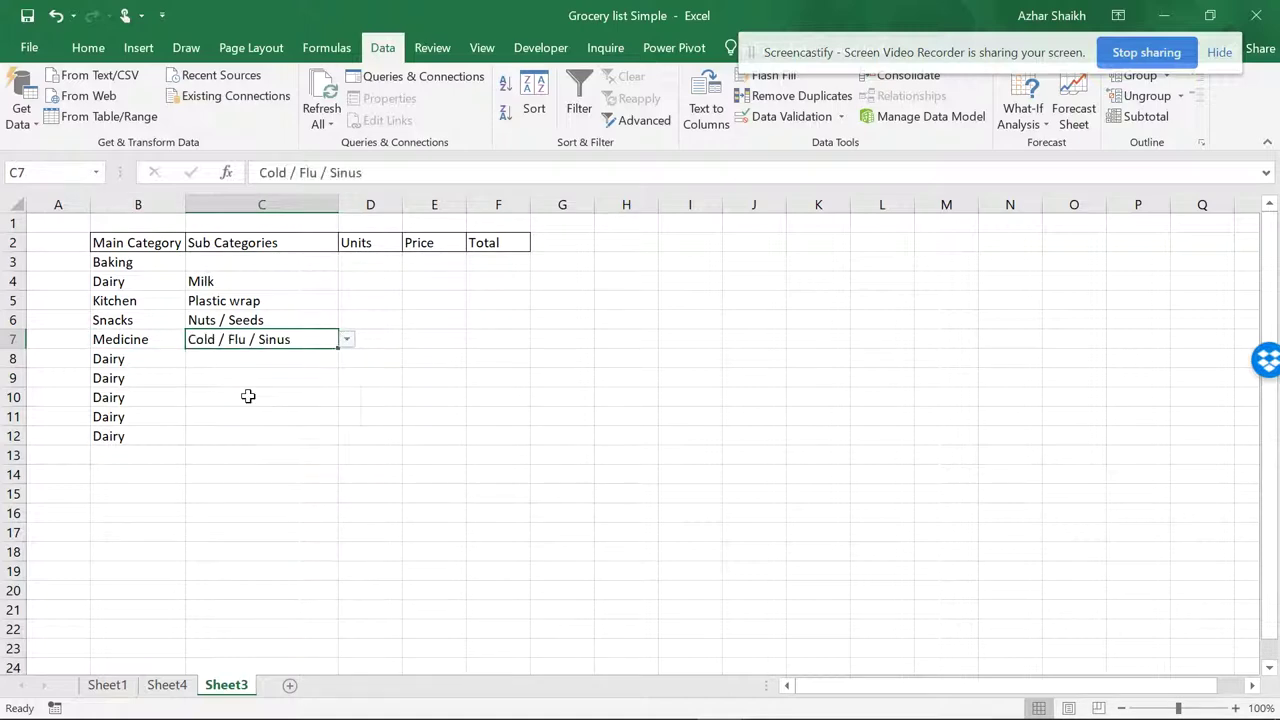
# Step: Review the category headings on Sheet4, and examine the row 1 headings from B1 to E1 in the Grocery list Advance workbook
pyautogui.click(167, 685)
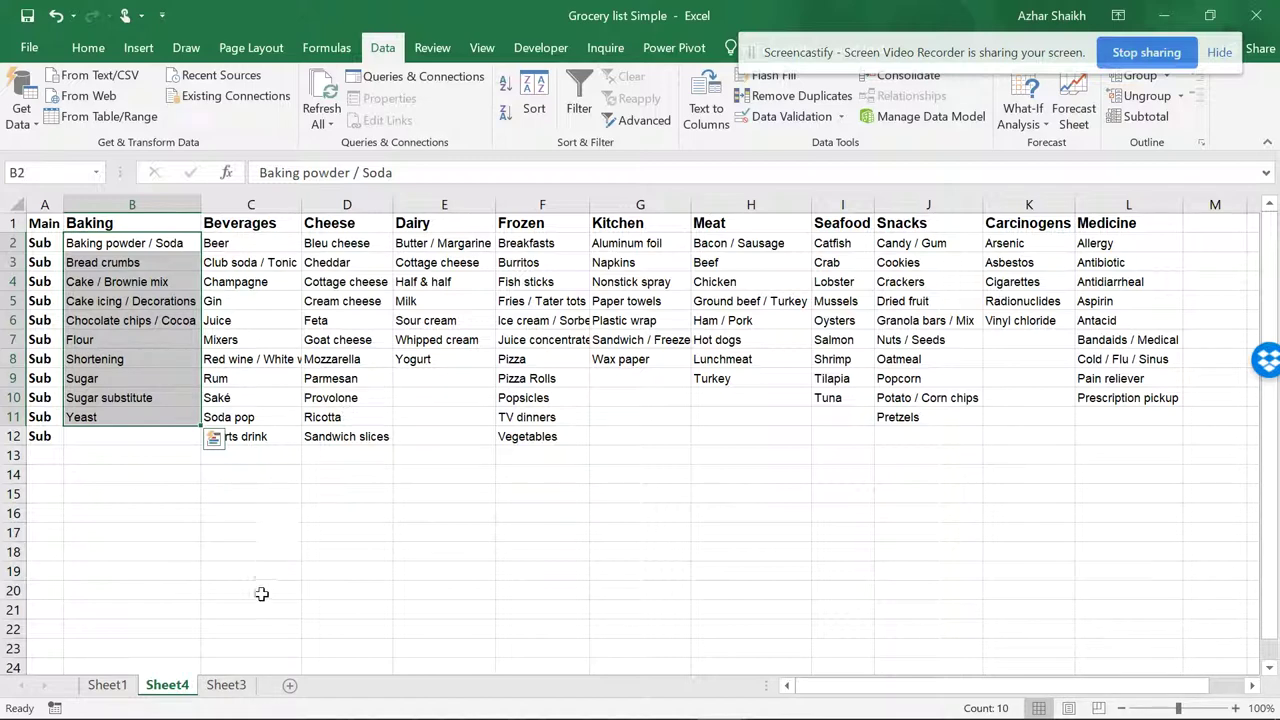
pyautogui.click(235, 688)
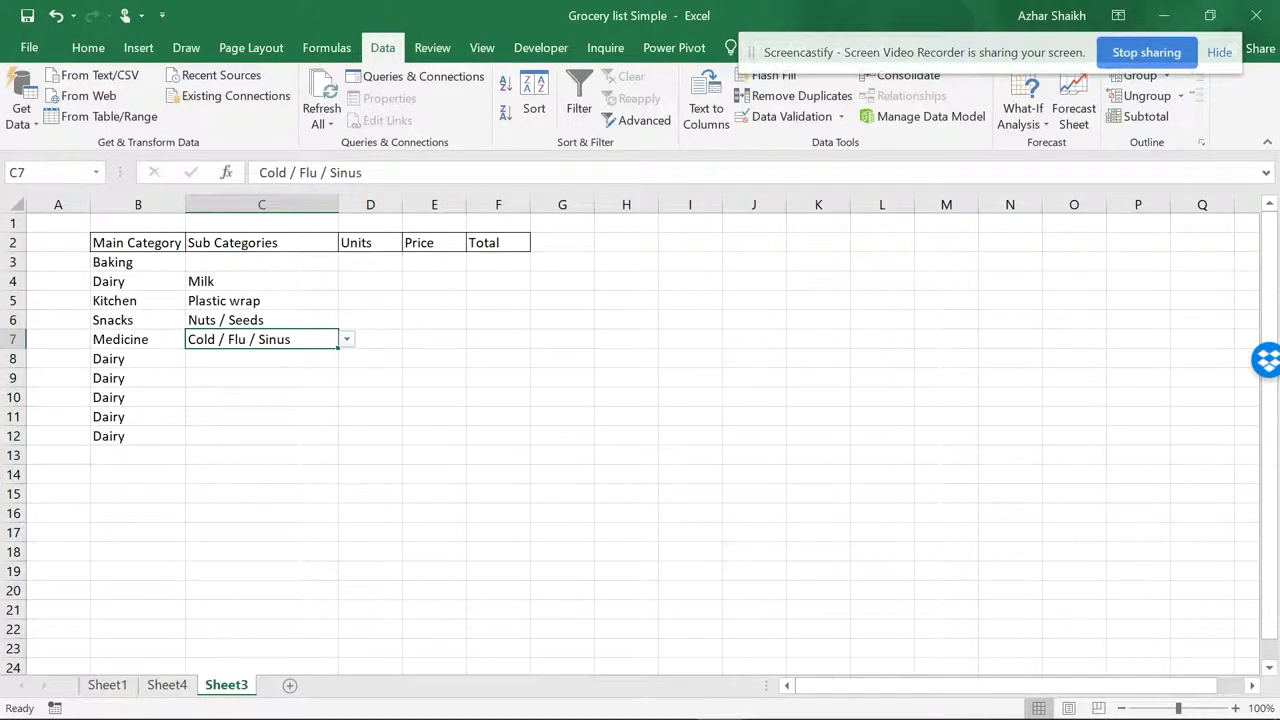
pyautogui.moveTo(818, 718)
pyautogui.moveTo(721, 700)
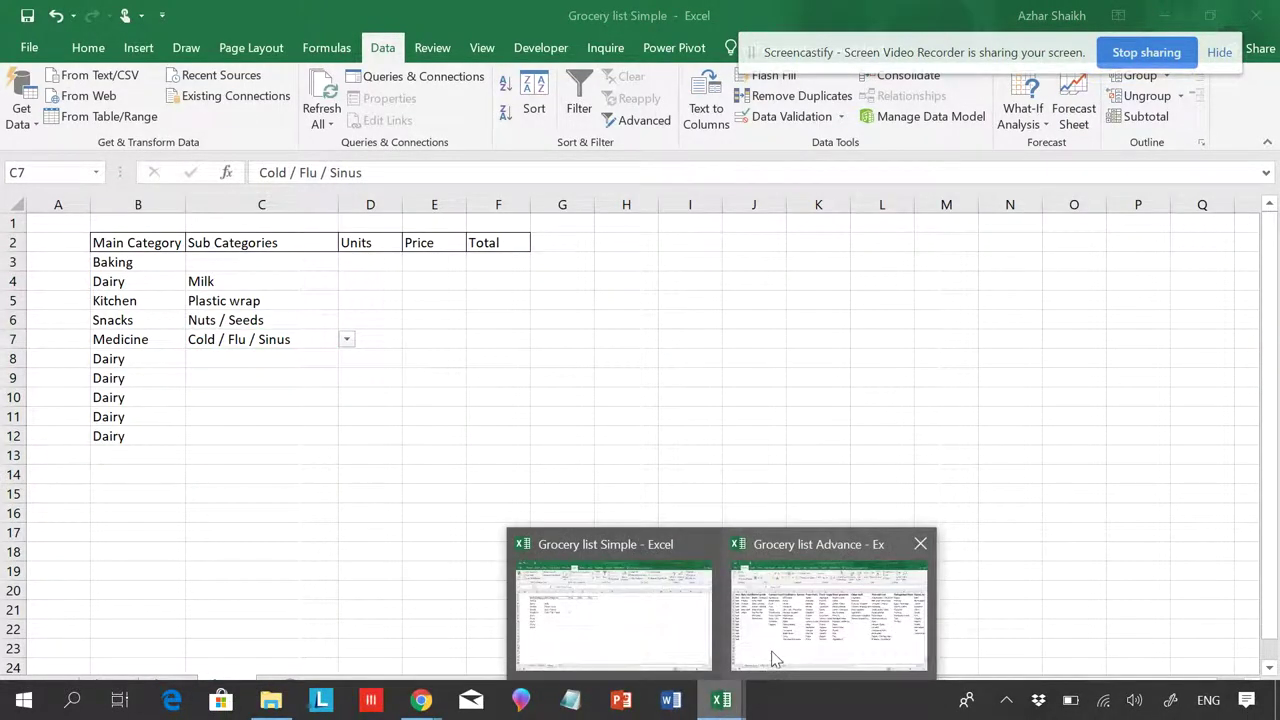
pyautogui.click(772, 655)
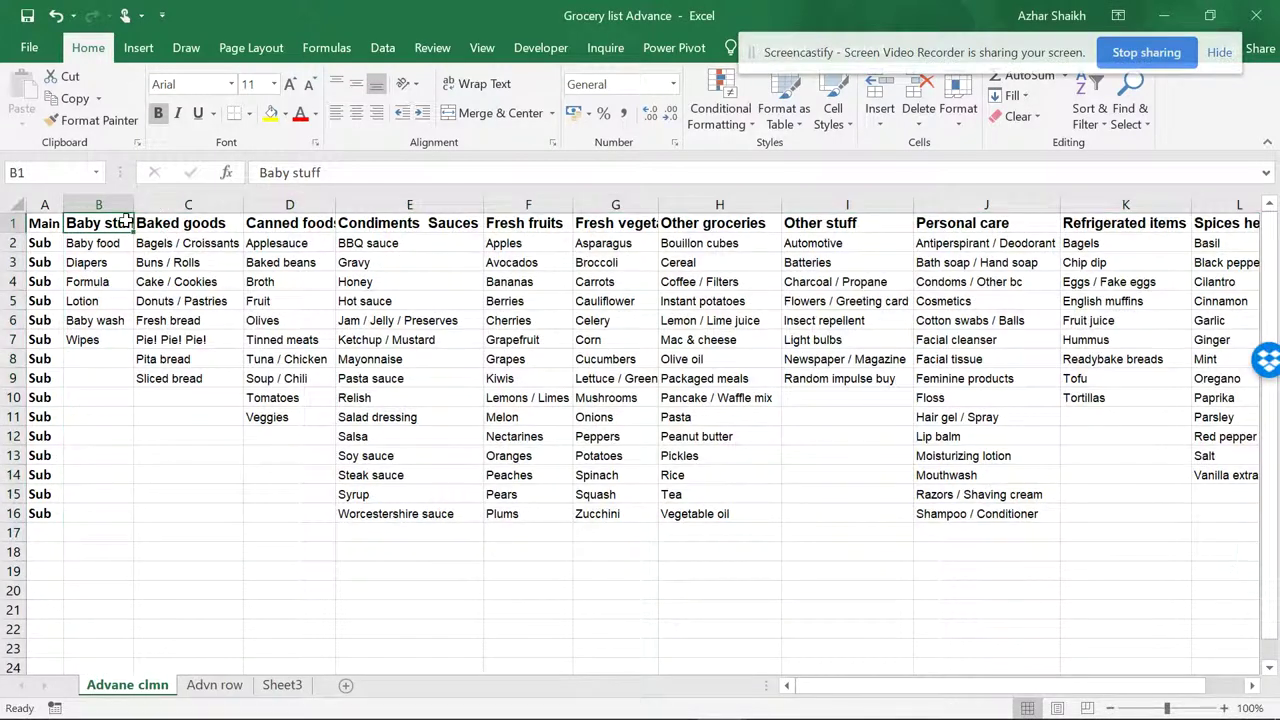
pyautogui.click(220, 223)
pyautogui.click(286, 224)
pyautogui.click(416, 222)
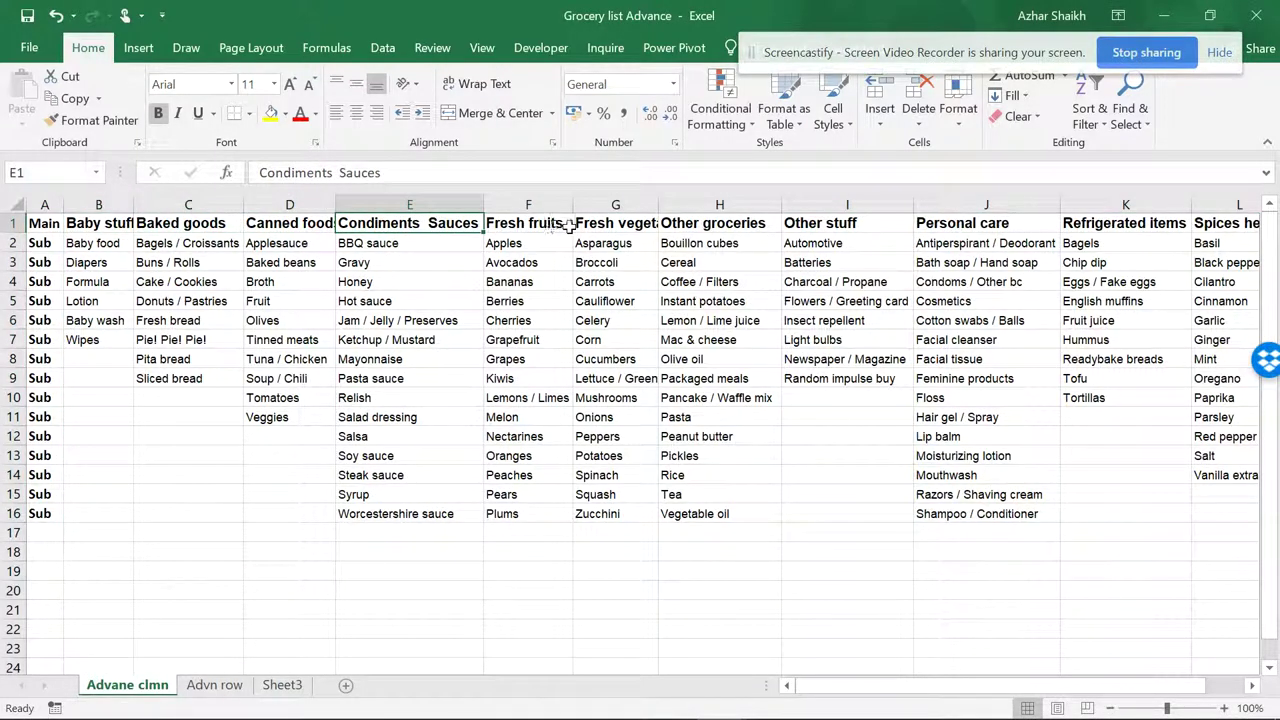